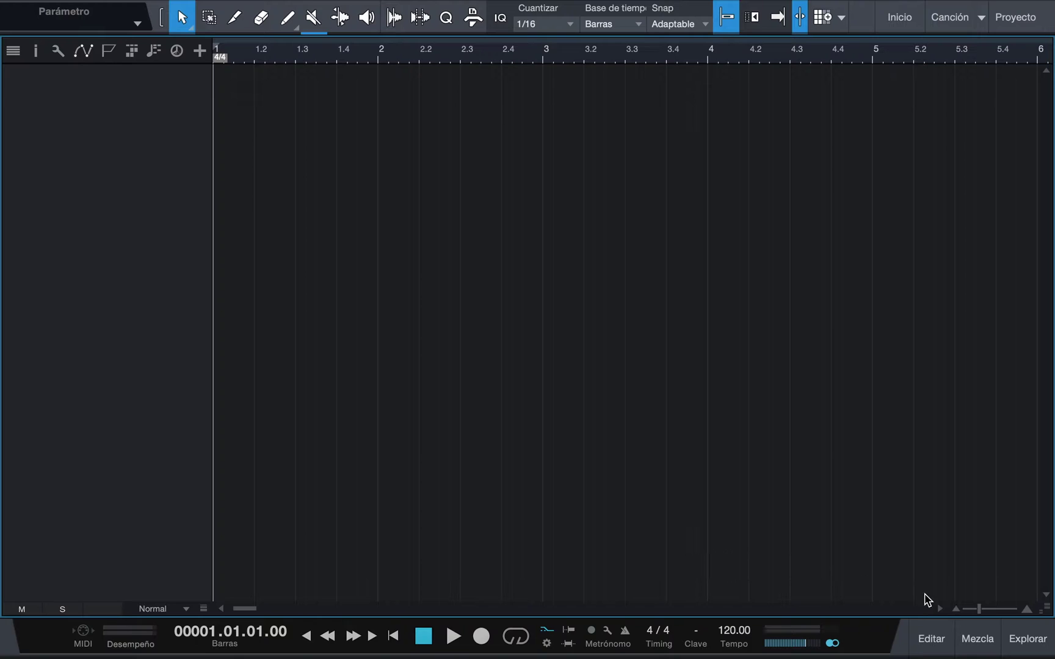
Step: Show the browser and look through its effects, loops and files categories before returning to its home page
left_click(1028, 641)
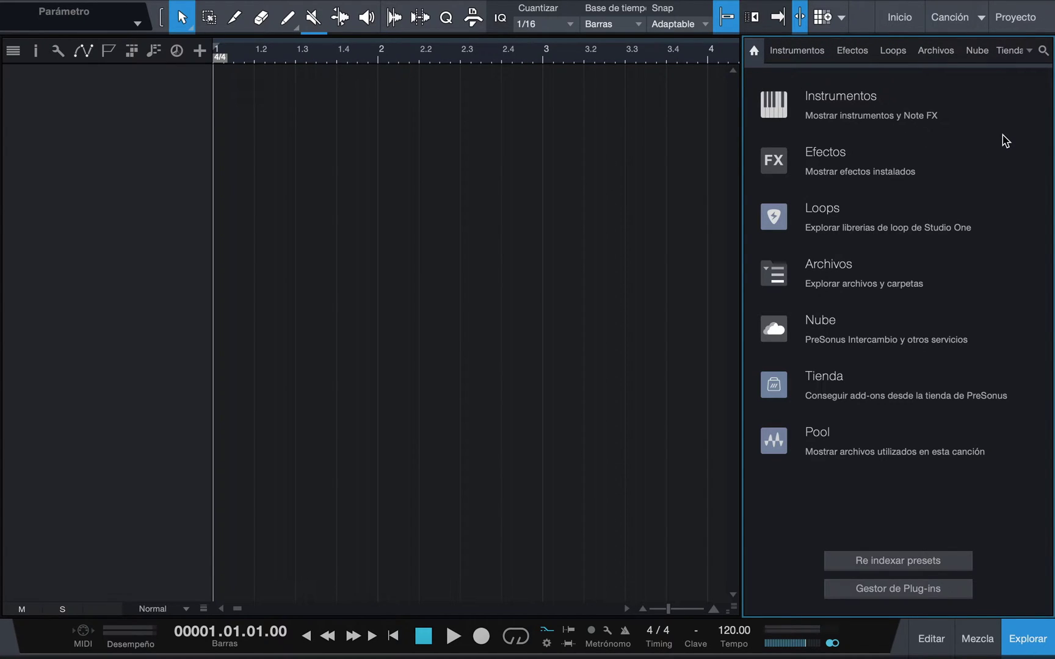
left_click(817, 160)
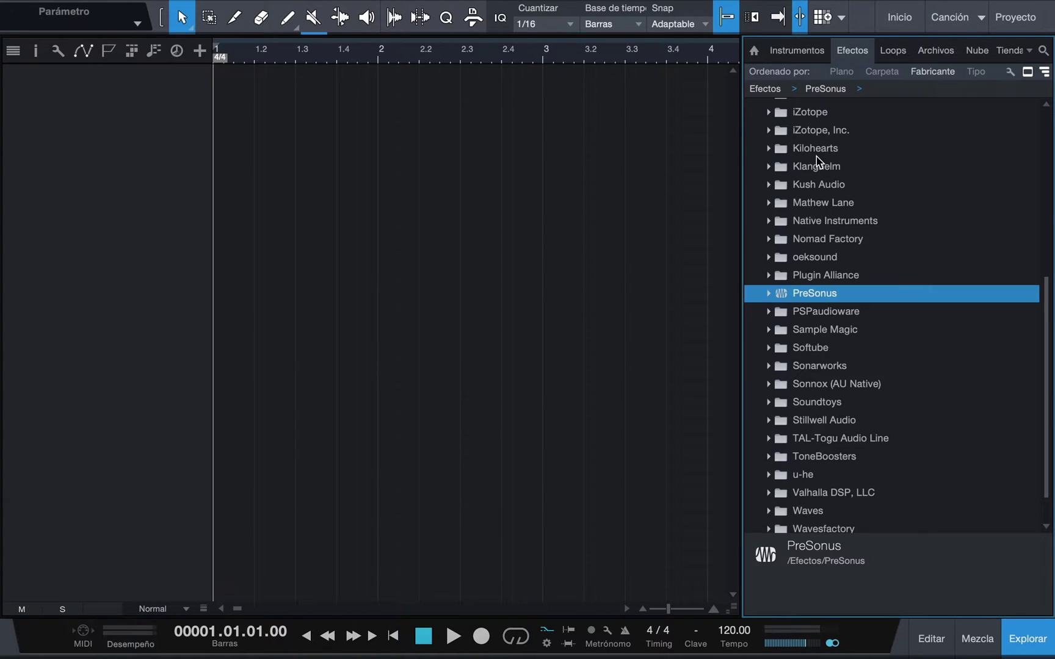
left_click(894, 51)
left_click(936, 51)
left_click(853, 51)
left_click(754, 51)
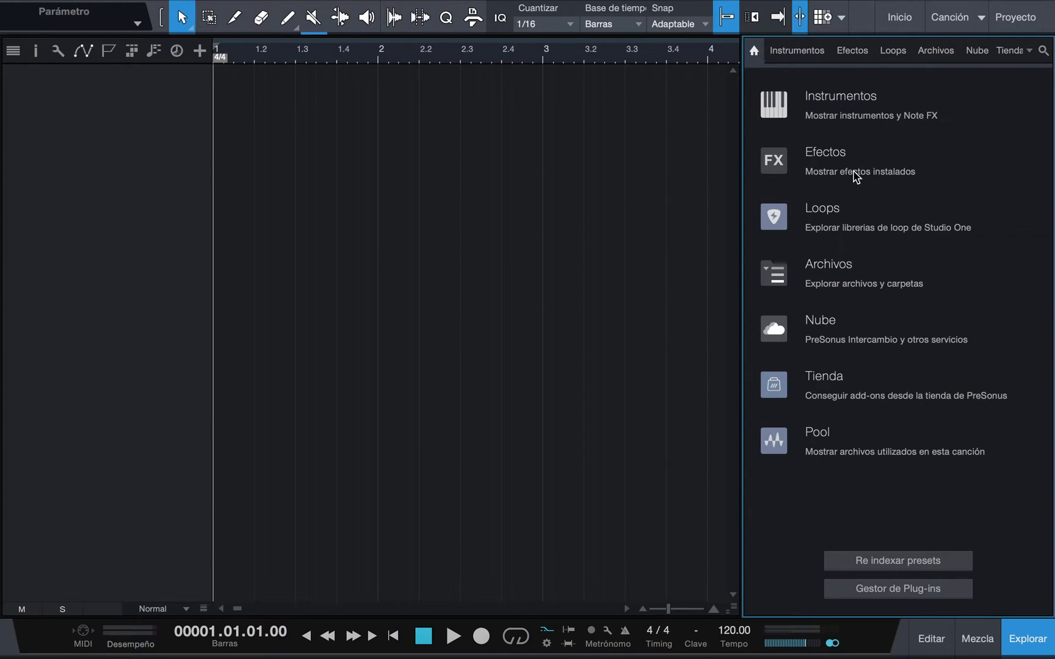
Step: Review the installed plug-ins in the Plug-in Manager, then close it
left_click(958, 566)
left_click(954, 590)
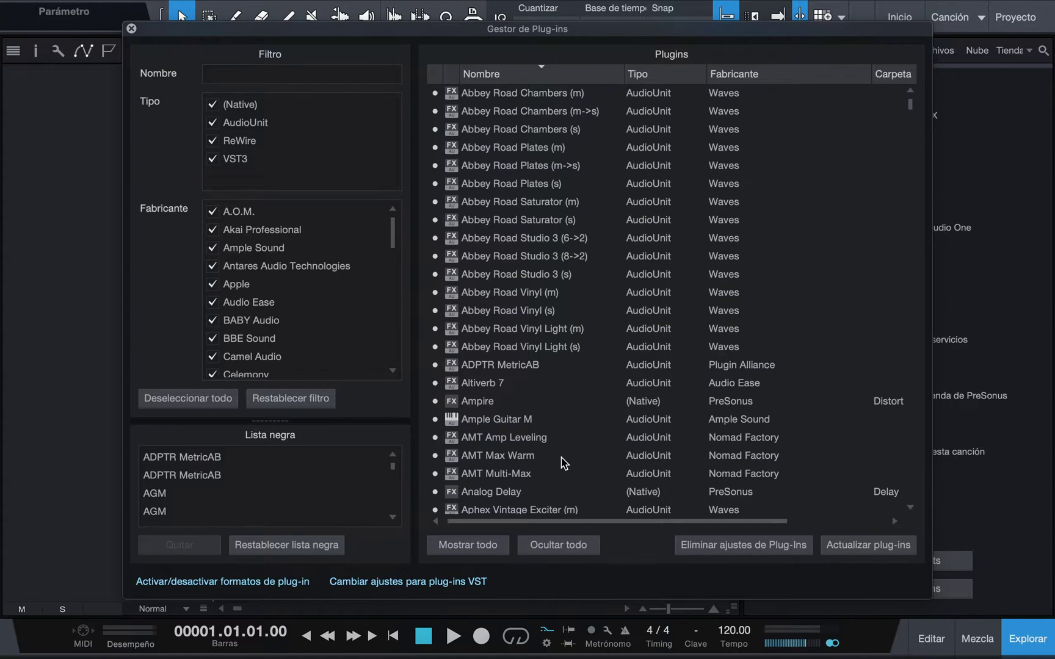
scroll(564, 464, "down", 20)
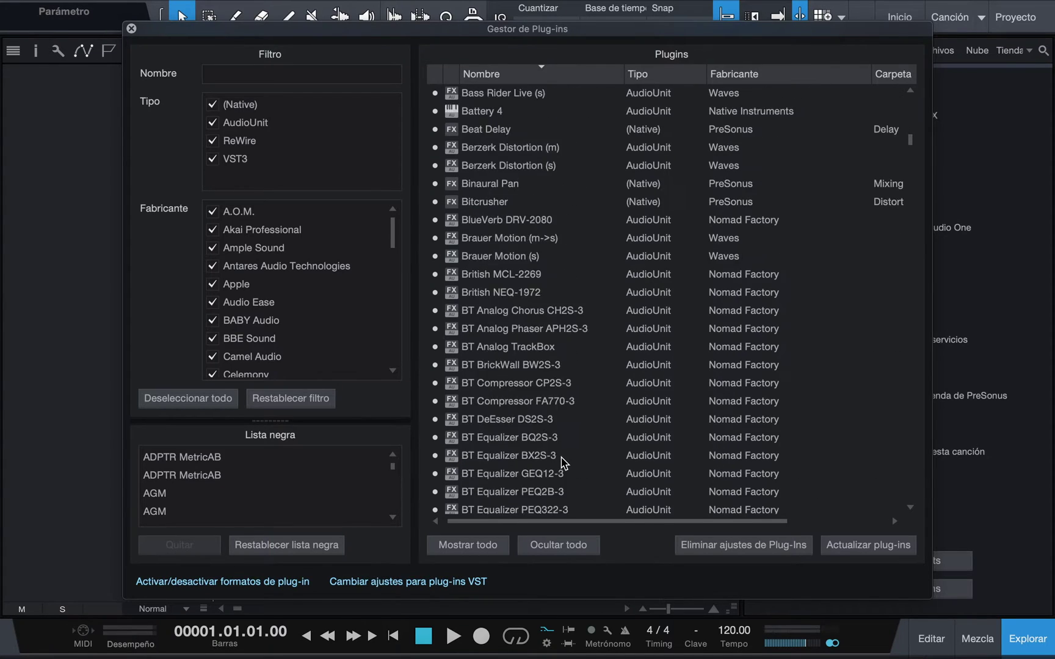
scroll(564, 464, "down", 20)
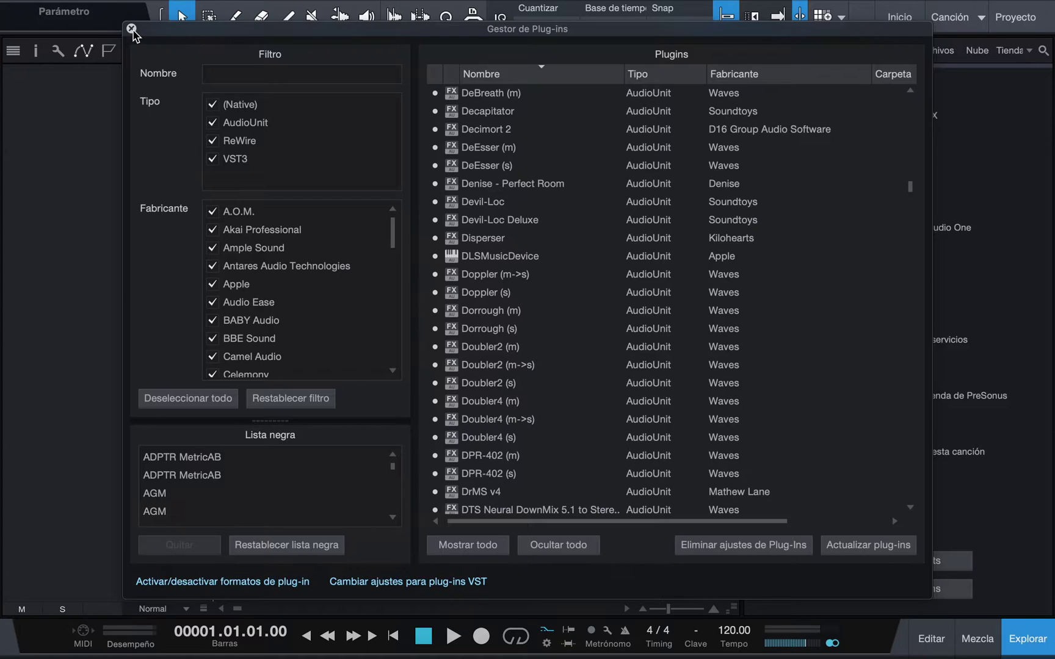
left_click(131, 28)
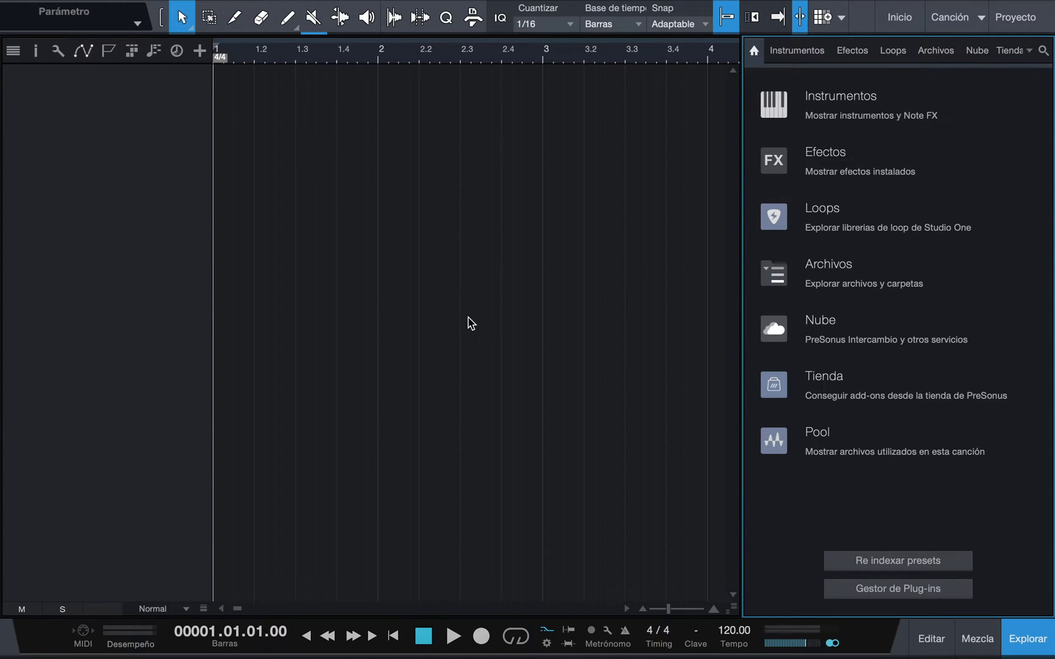
Step: Browse the available instruments and check the Multi instrumentos, Note FX, Favoritos and Reciente folders
left_click(841, 96)
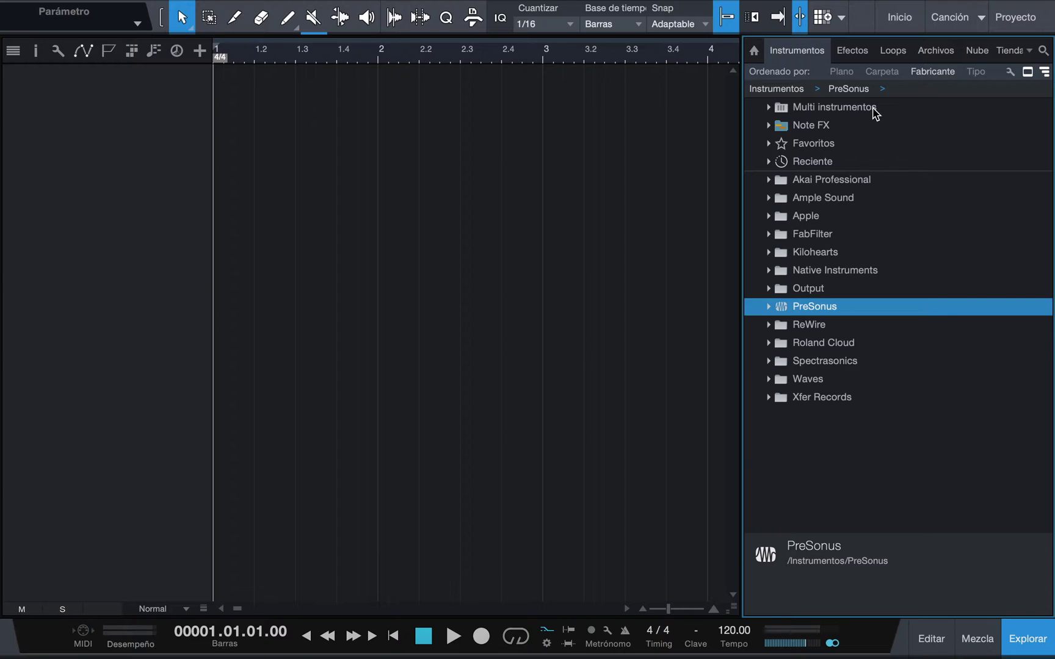
double_click(873, 111)
double_click(873, 111)
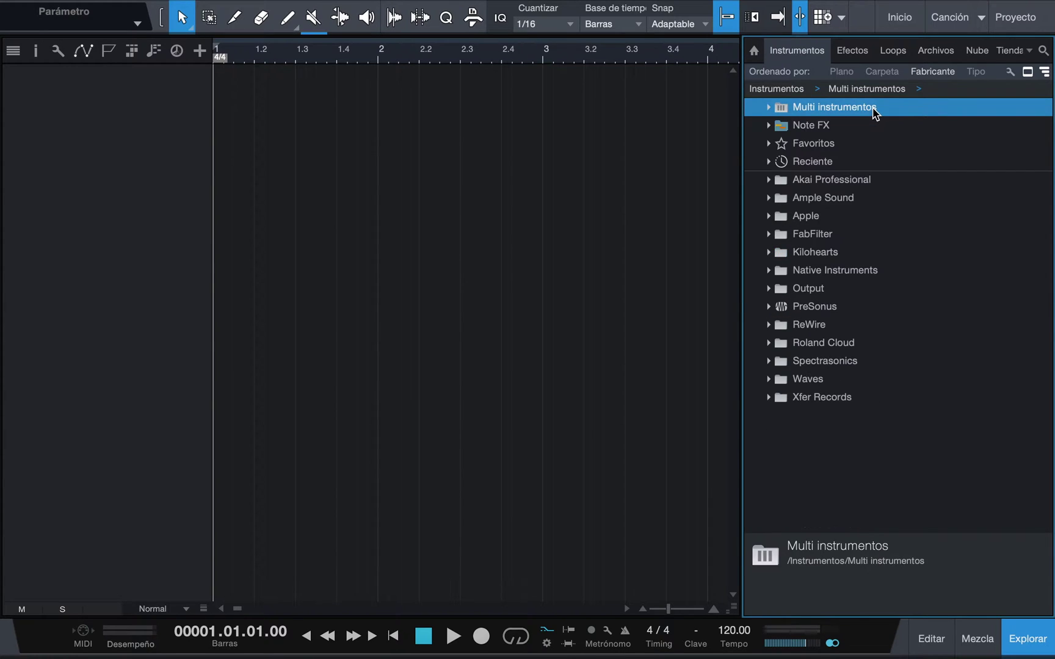
double_click(832, 130)
double_click(832, 130)
double_click(839, 144)
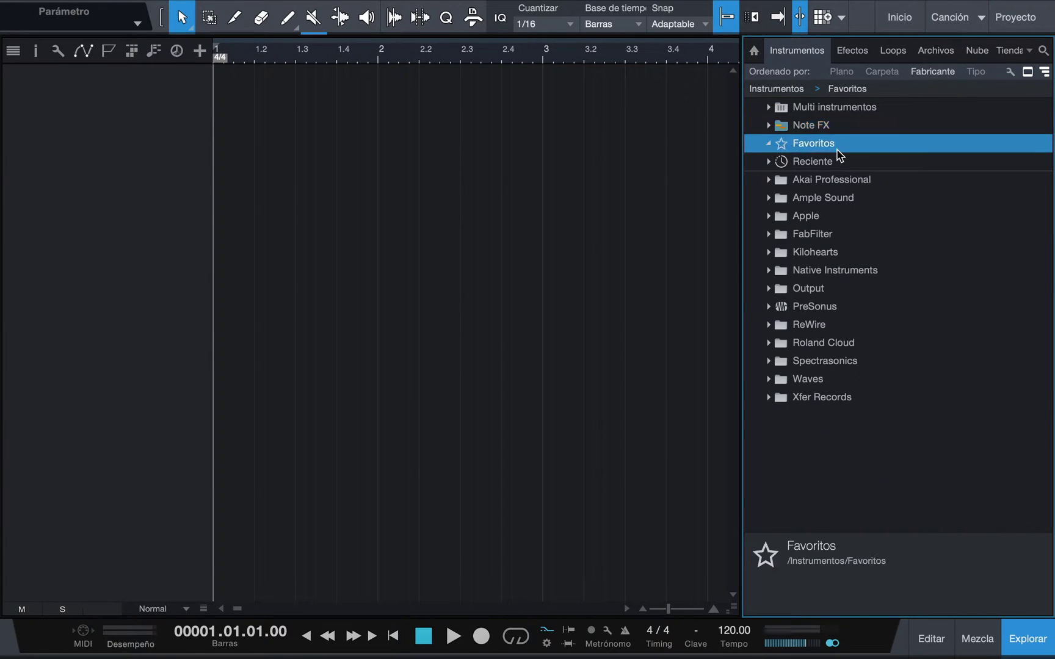
double_click(836, 162)
double_click(836, 162)
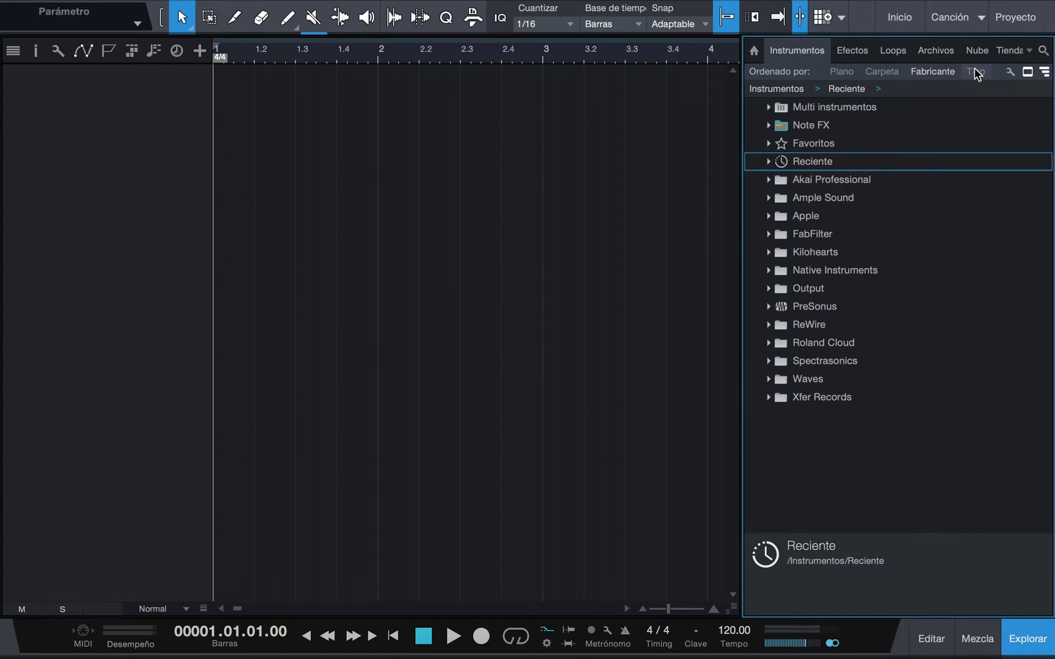
Step: Compare the instrument list sorted by Plano, Carpeta, Fabricante and Tipo, ending with the Fabricante order
left_click(841, 72)
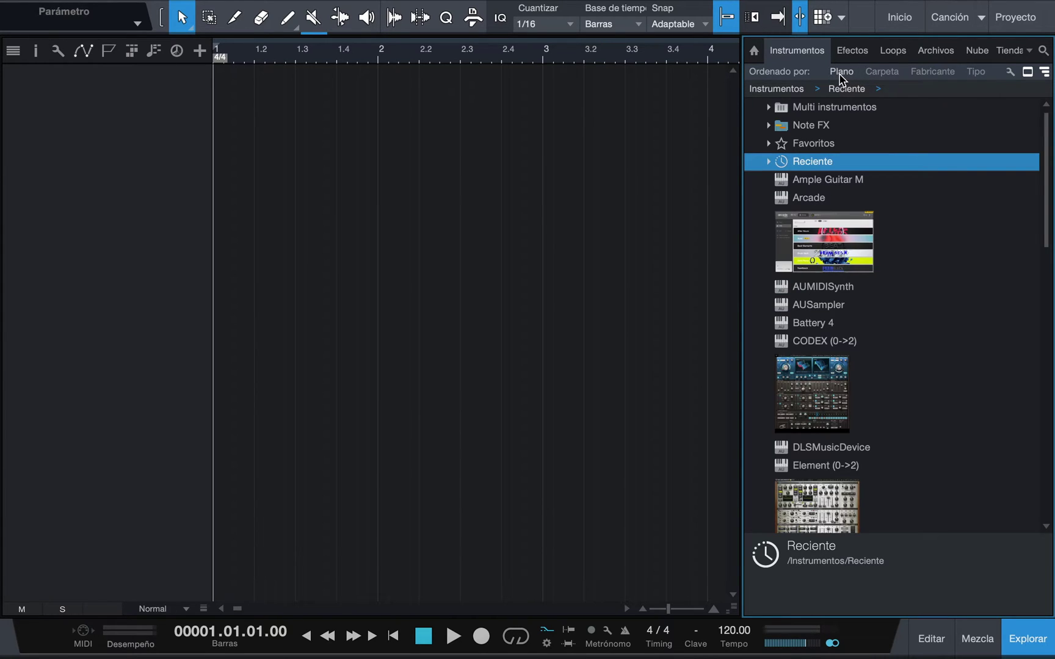
left_click(881, 76)
left_click(931, 74)
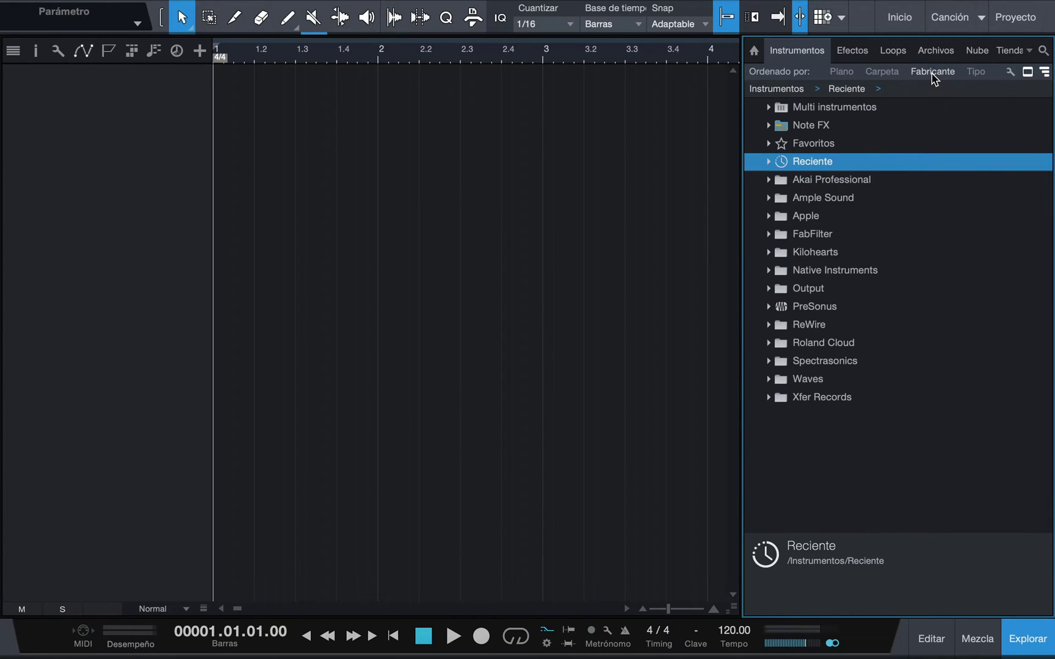
left_click(977, 75)
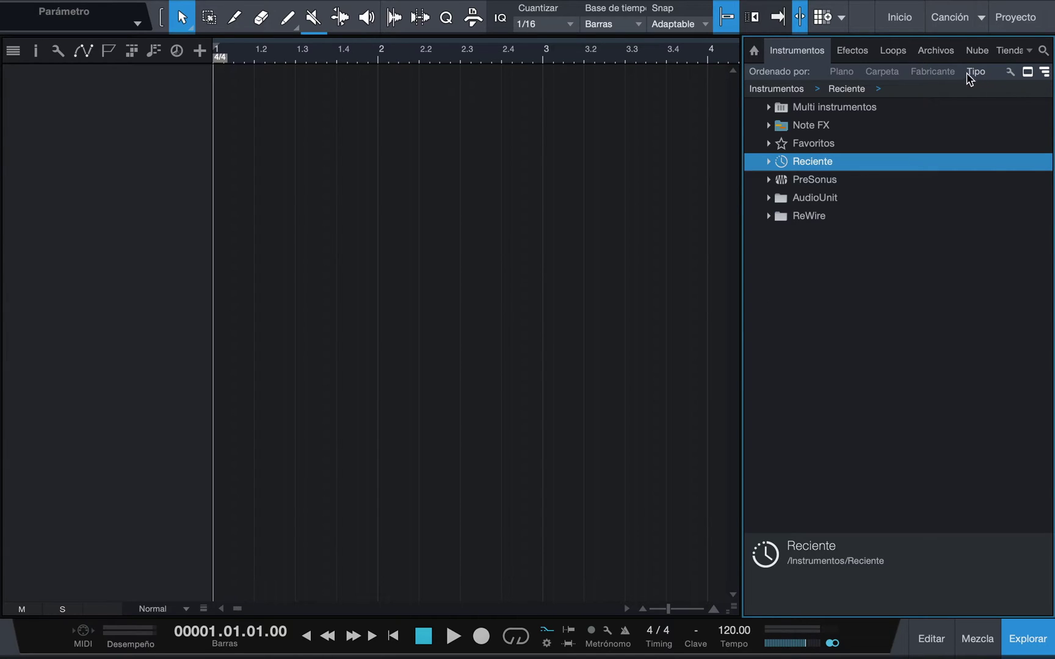
left_click(949, 75)
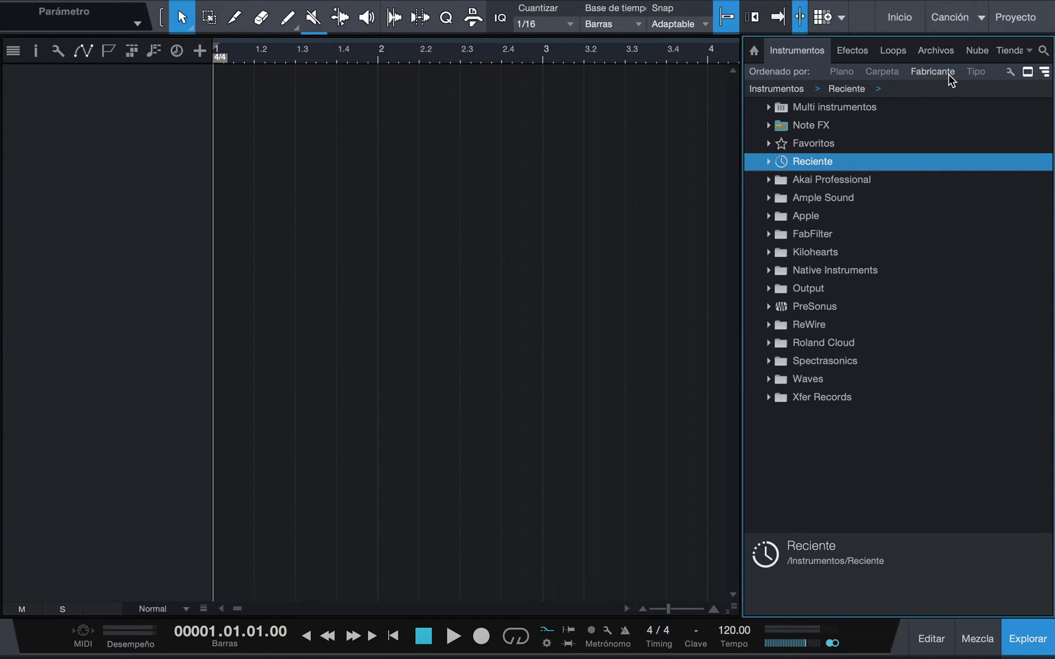
Step: Add the PreSonus Impact instrument from the browser as a new track and close its instrument window
left_click(818, 306)
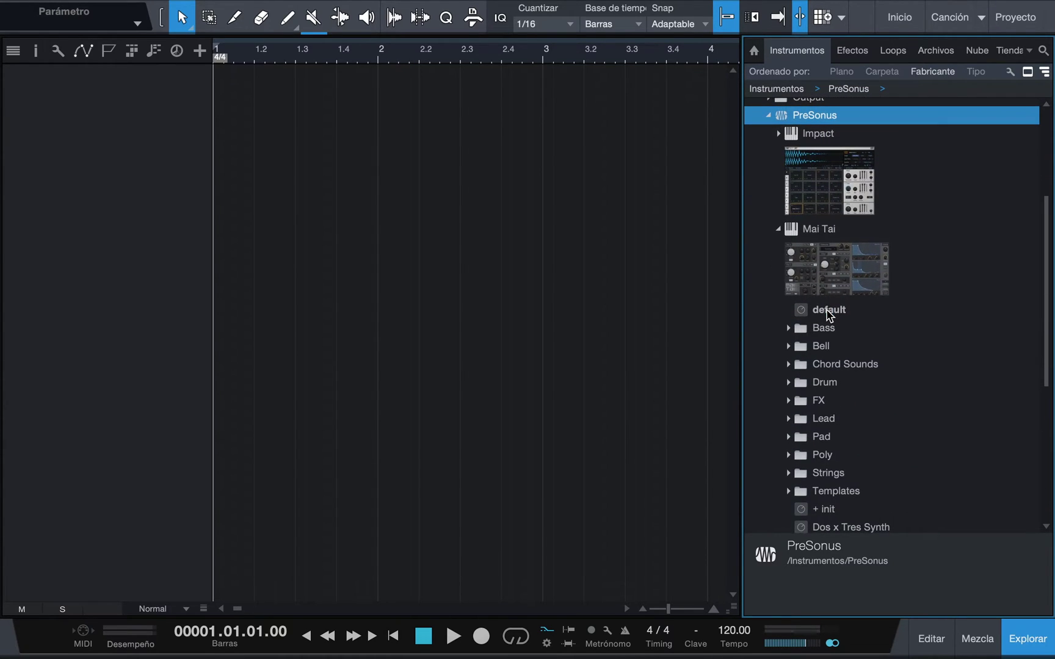
left_click(811, 228)
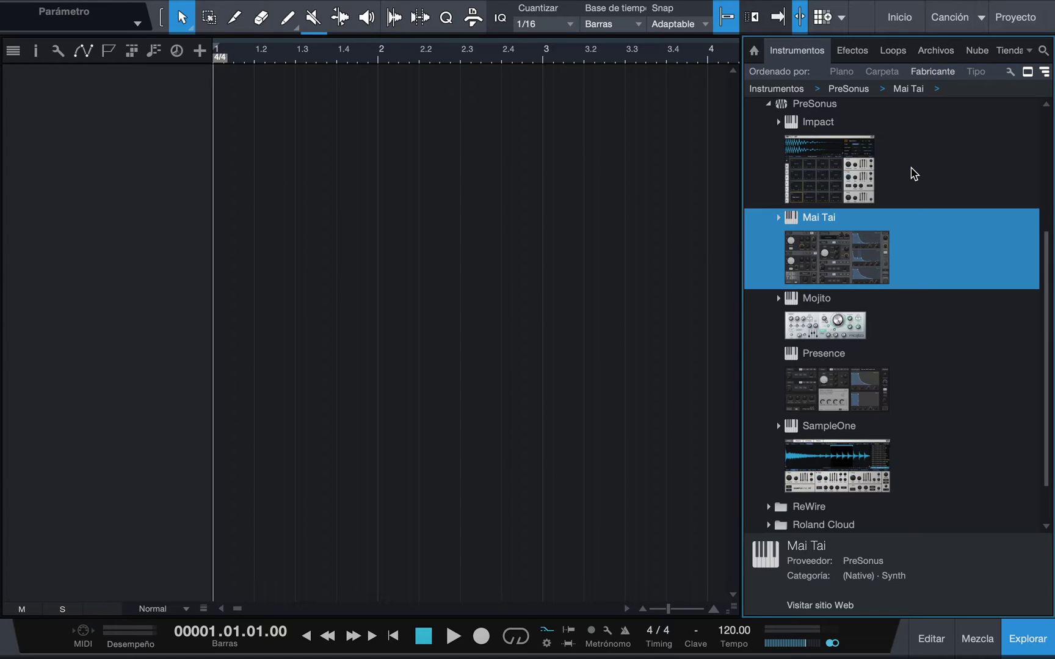
double_click(875, 173)
left_click(875, 173)
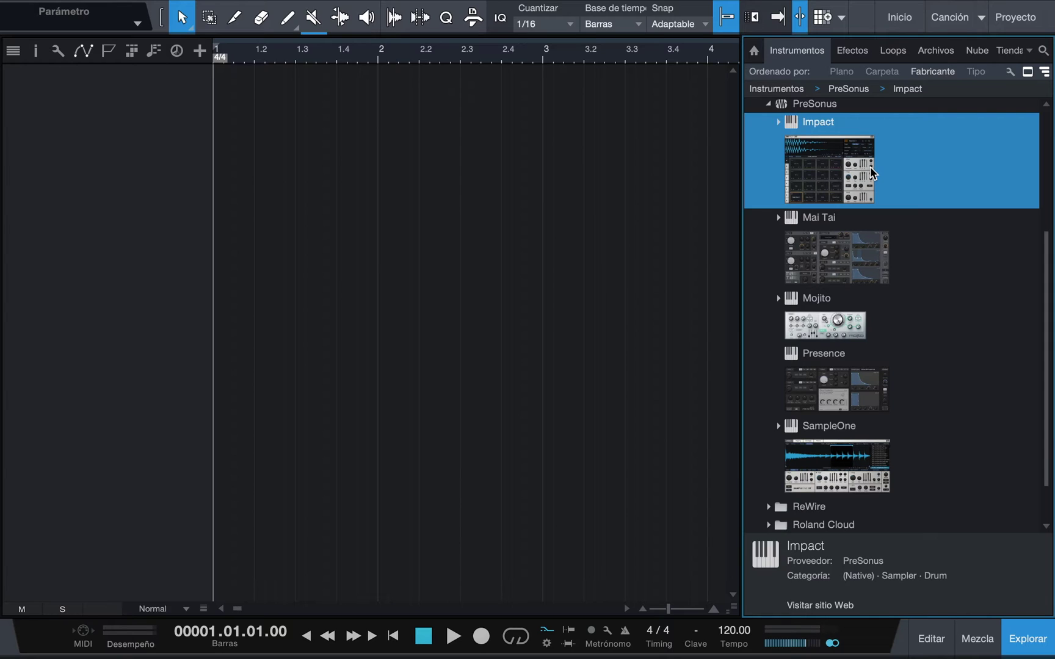
left_click_drag(872, 173, 201, 170)
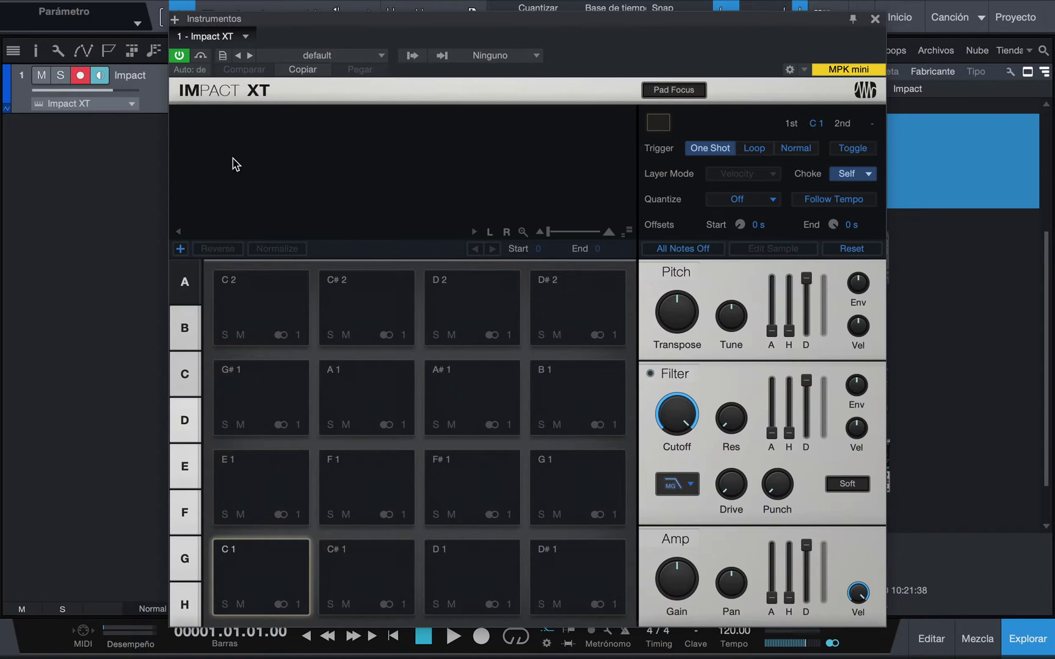
left_click(875, 19)
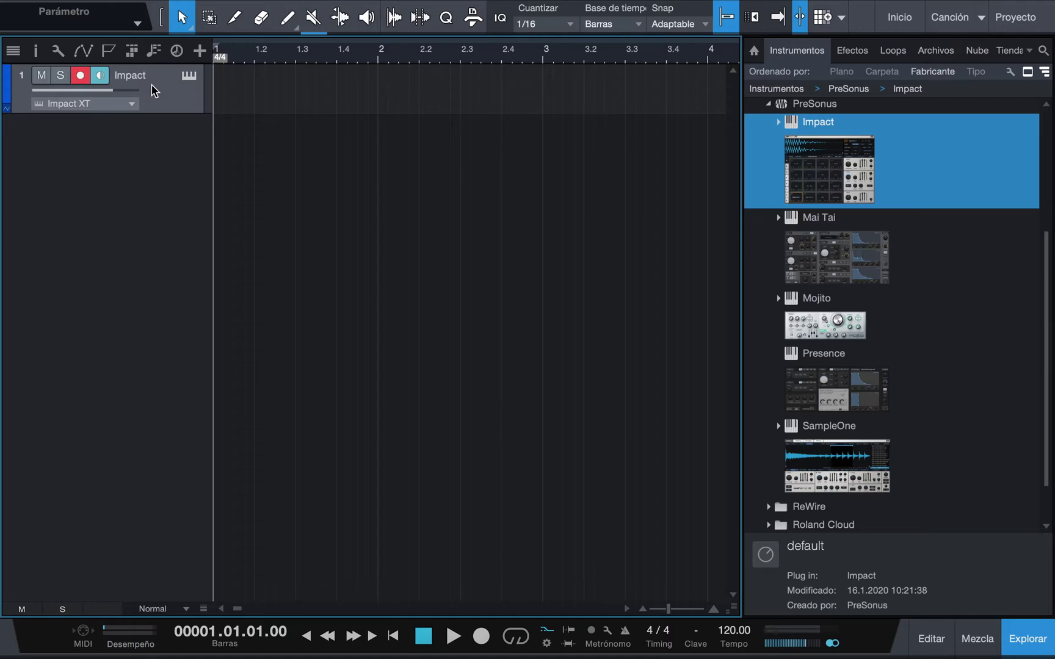
Step: Remove the Impact track together with its instrument
right_click(178, 92)
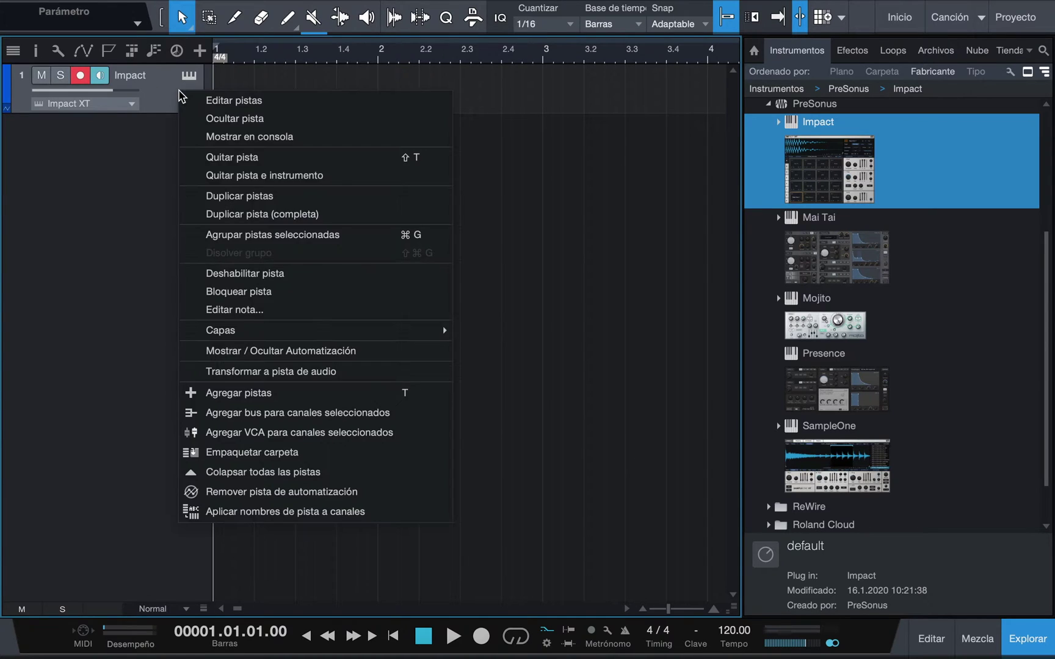
left_click(246, 177)
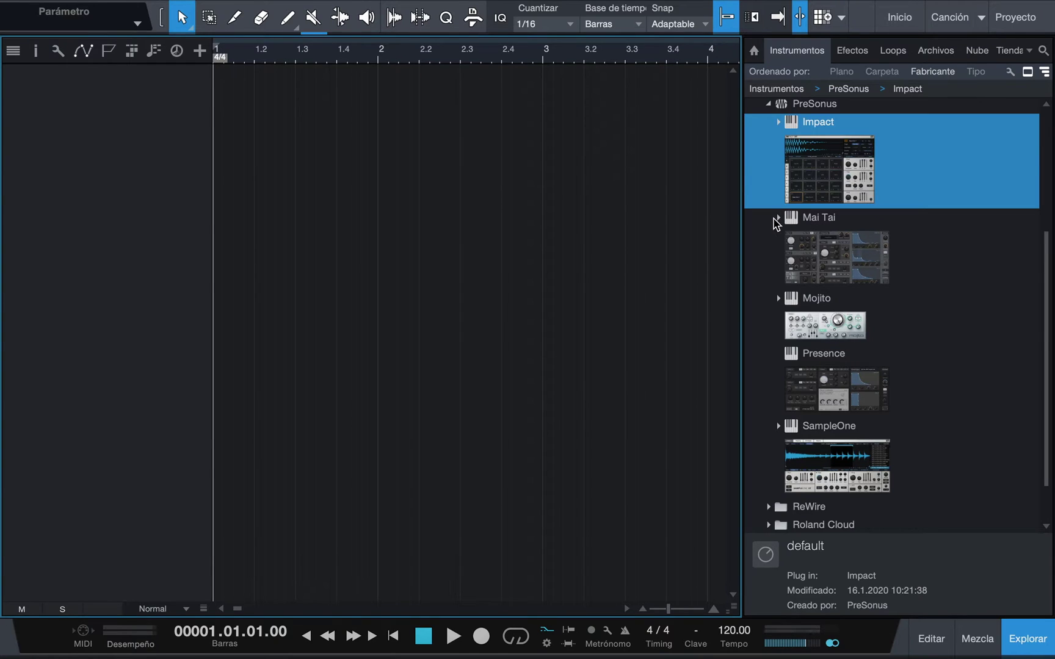
Step: Add a new instrument track using Mai Tai's Beast preset from the Lead folder
left_click(779, 219)
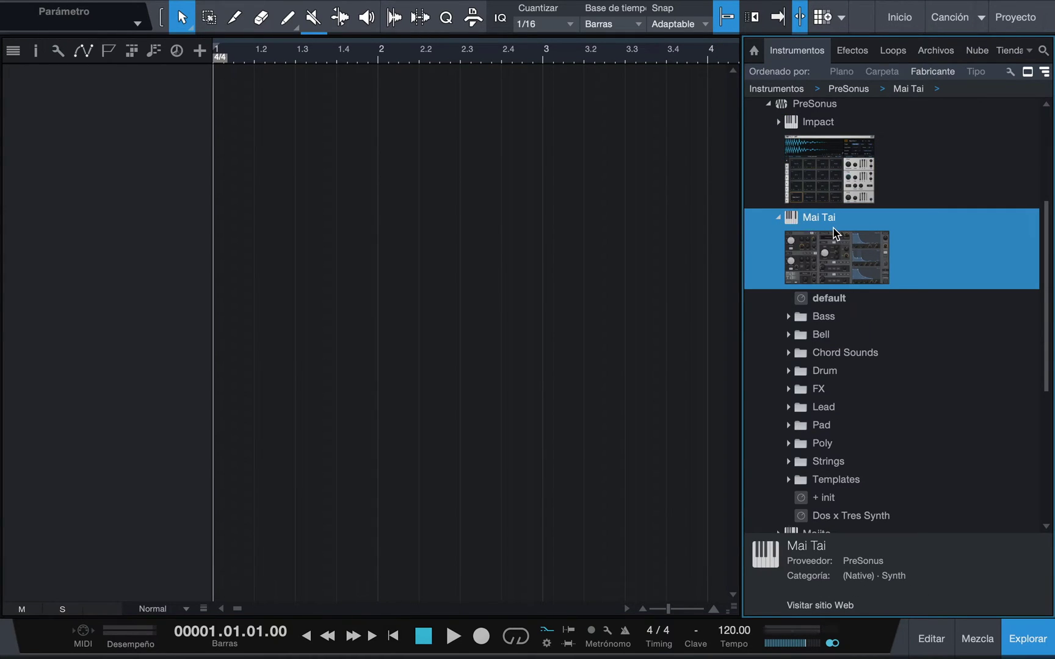
scroll(834, 233, "down", 3)
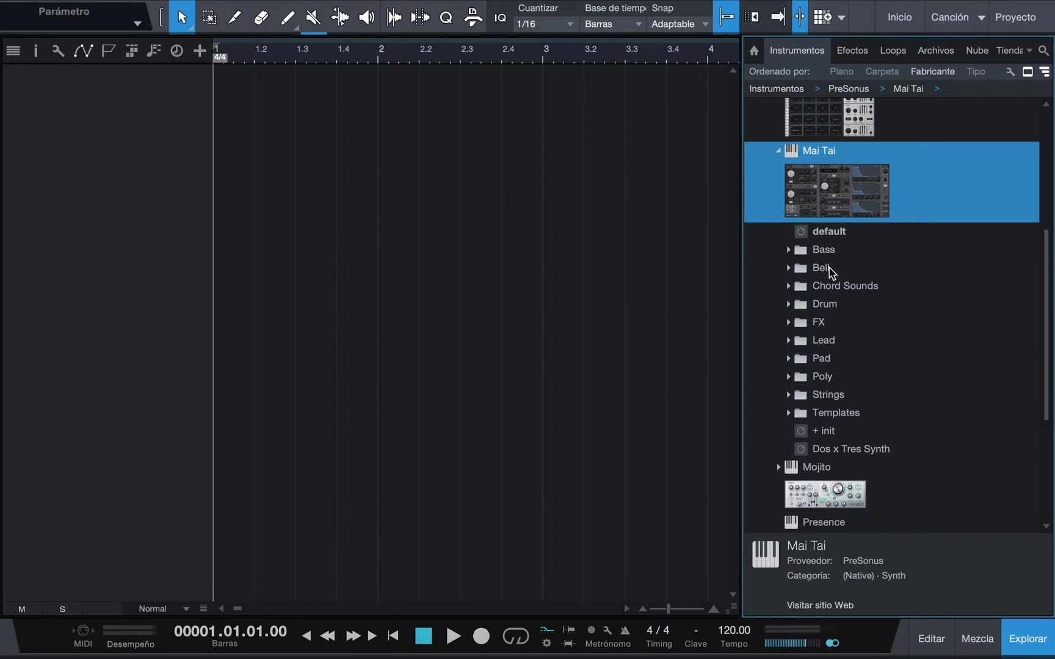
double_click(825, 342)
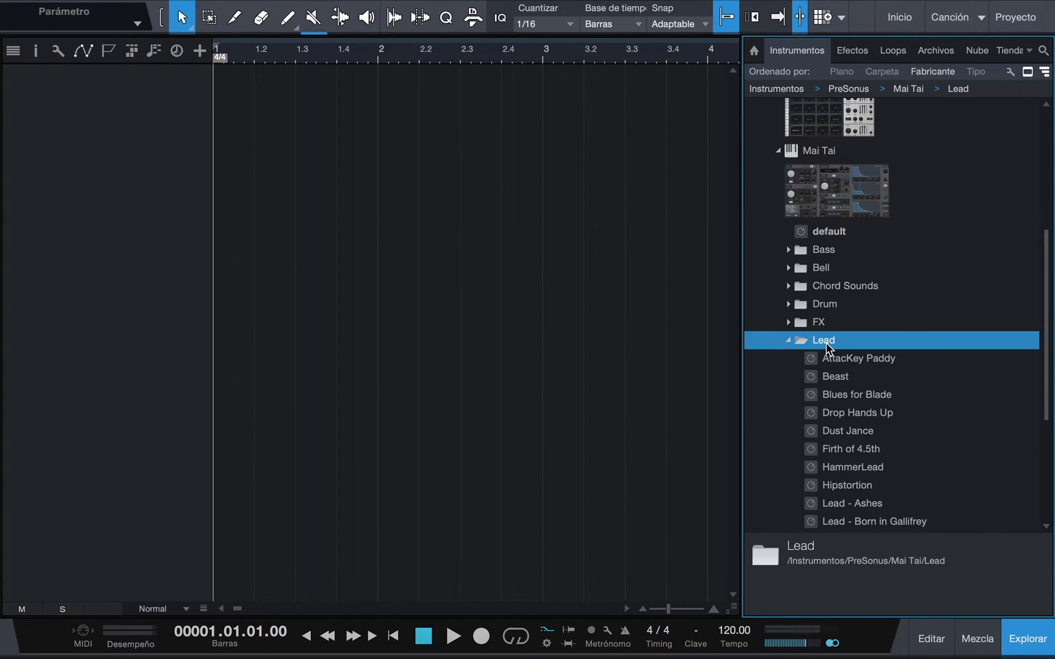
left_click_drag(843, 376, 165, 203)
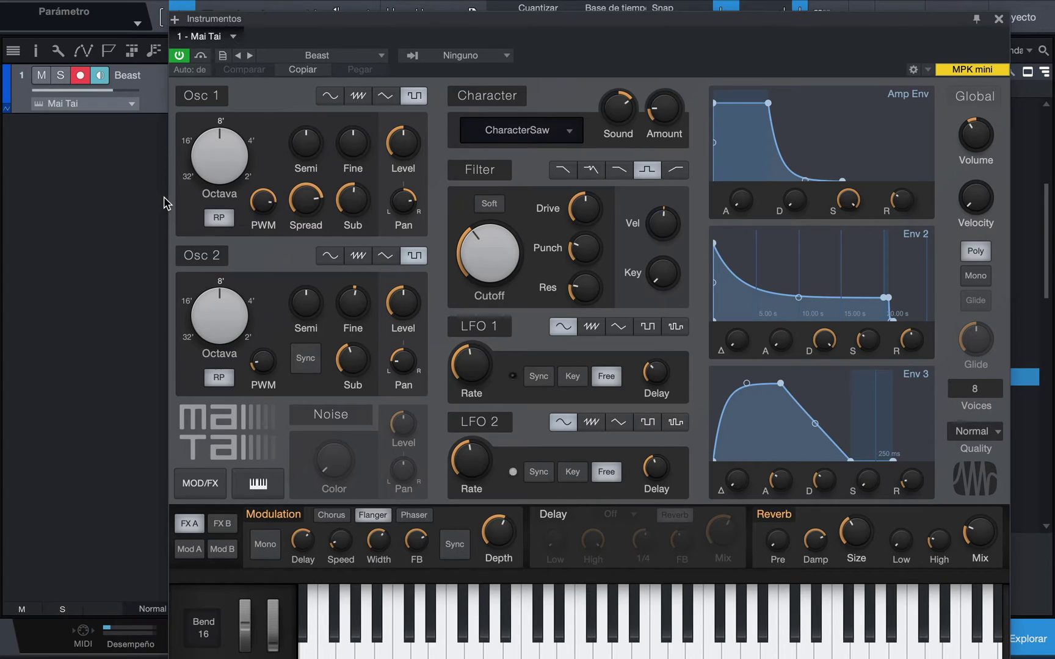
Step: Remove the Beast track together with its instrument and collapse the open Lead and PreSonus folders
right_click(156, 108)
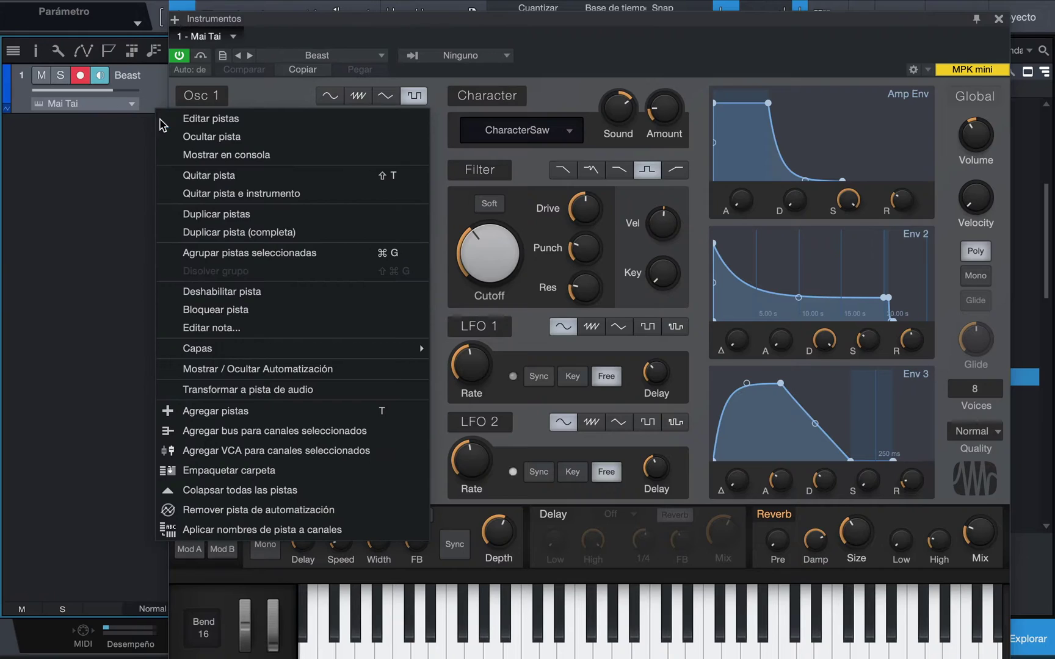
left_click(209, 202)
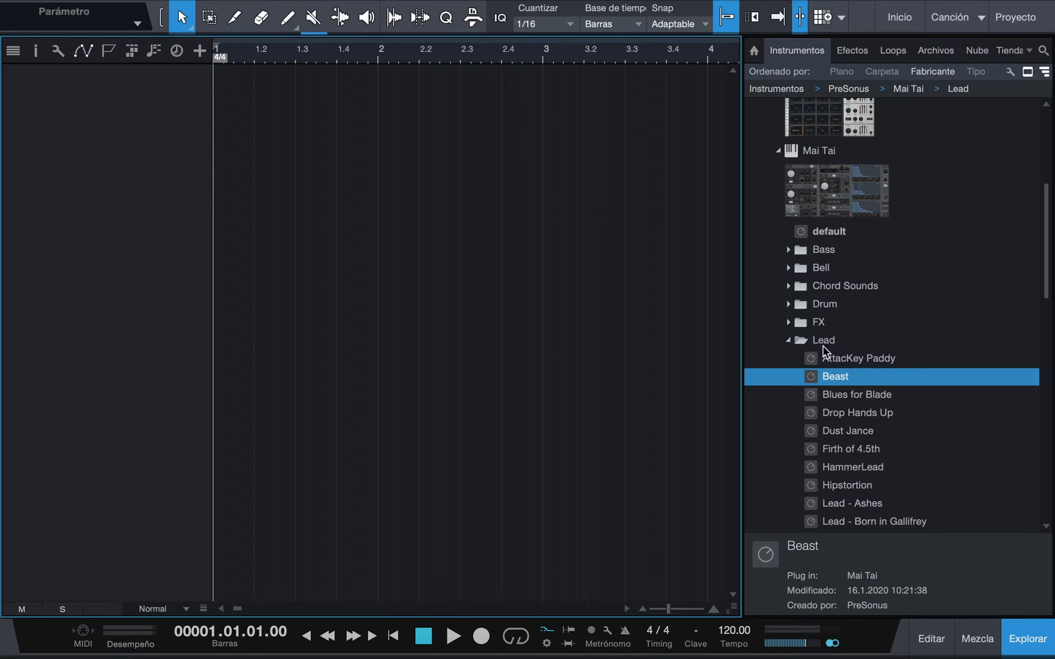
double_click(824, 342)
scroll(825, 346, "up", 3)
double_click(829, 214)
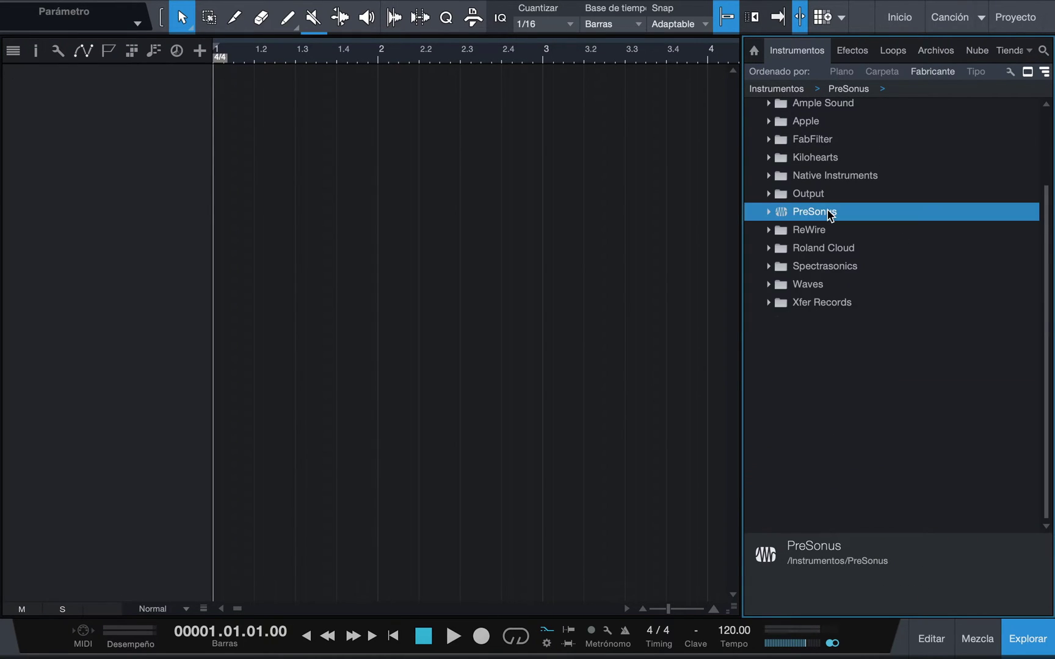
Step: Open the effects list, expand the PreSonus folder and look through its effects and their thumbnails
left_click(852, 51)
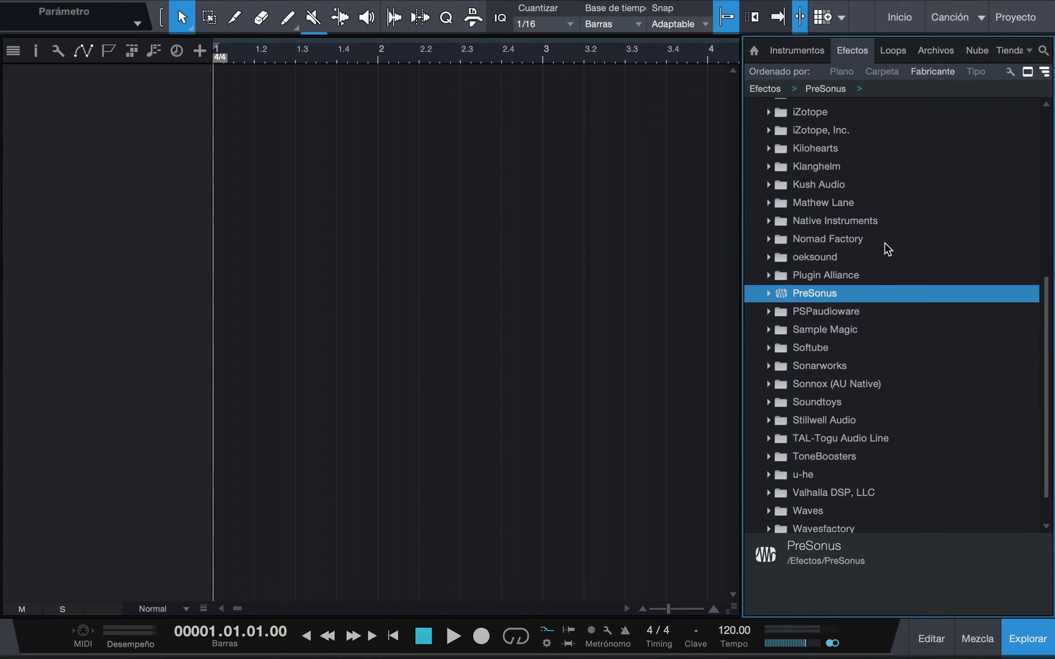
double_click(813, 294)
scroll(821, 296, "down", 3)
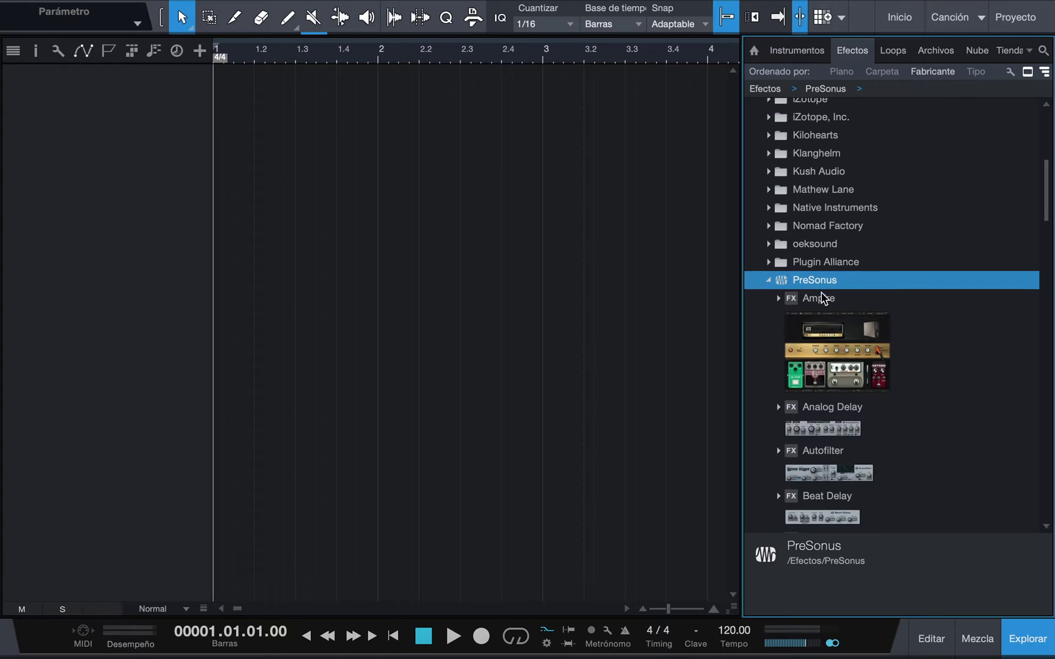
scroll(823, 298, "down", 5)
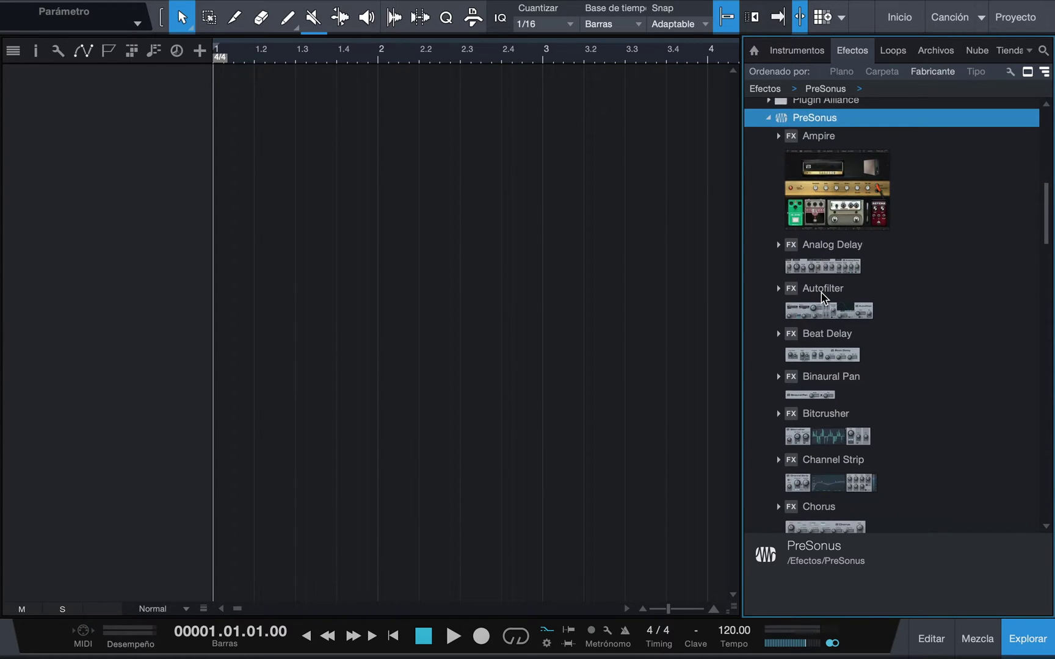
scroll(823, 298, "down", 10)
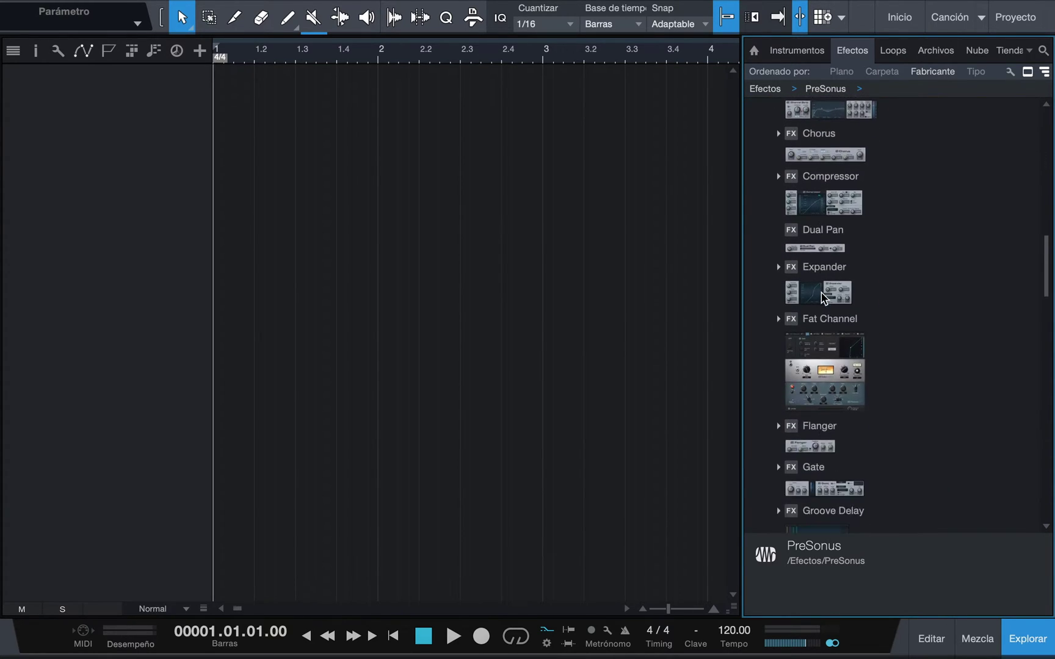
scroll(822, 298, "down", 10)
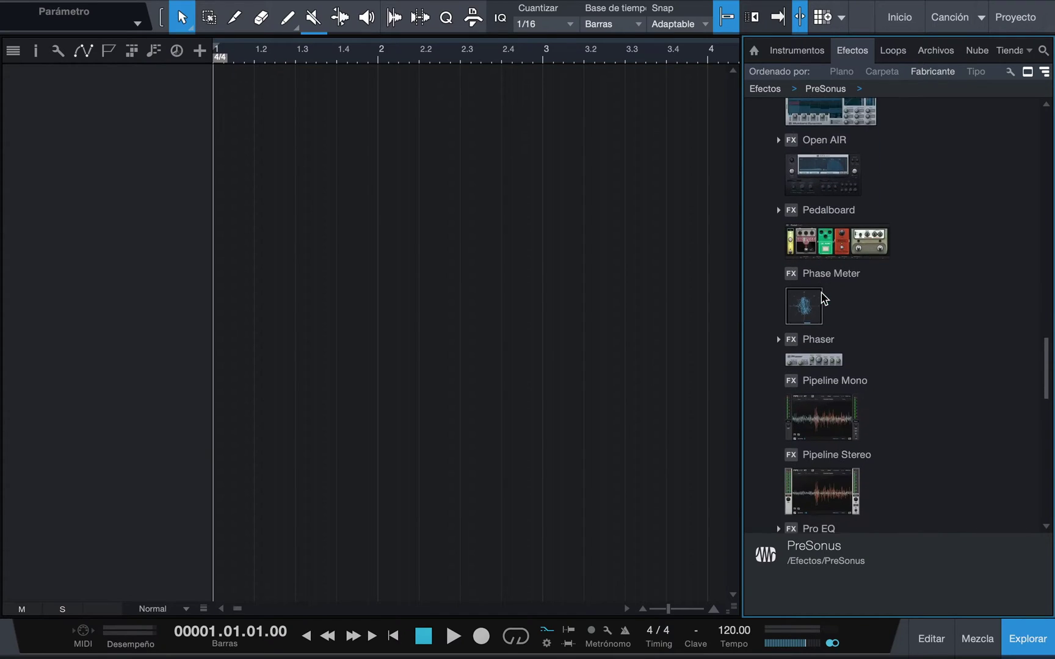
scroll(822, 298, "down", 10)
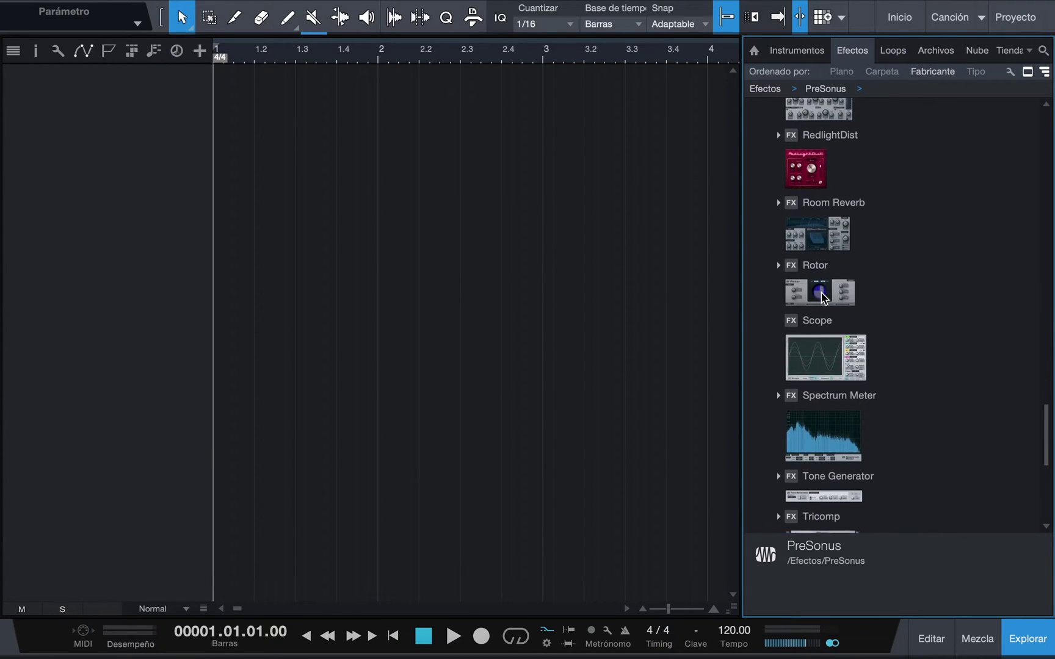
scroll(822, 297, "down", 5)
scroll(822, 297, "up", 15)
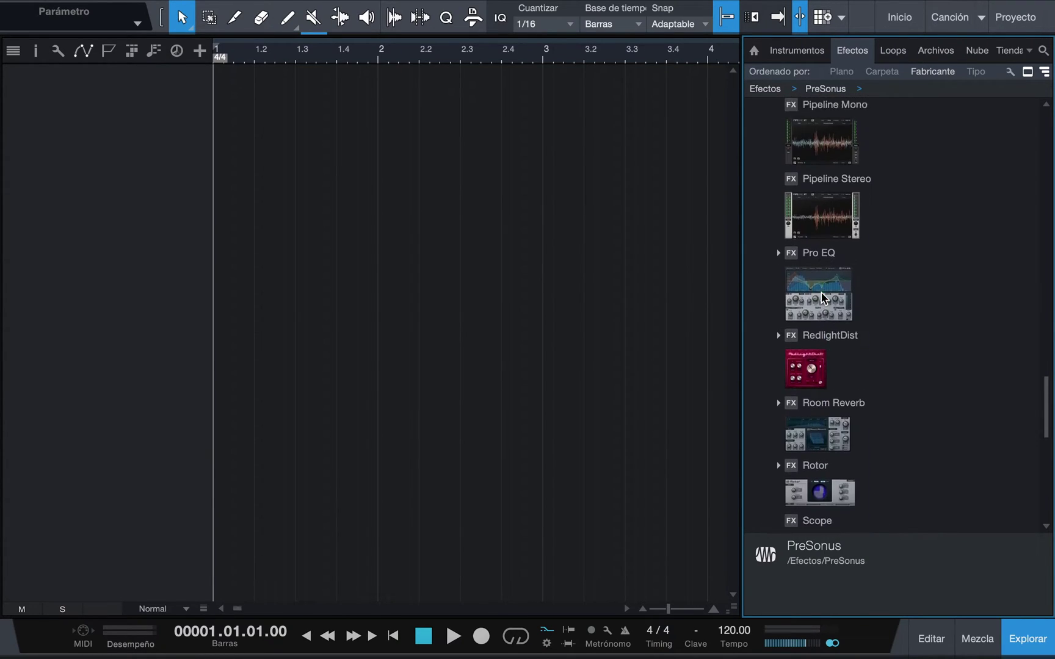
scroll(822, 296, "up", 10)
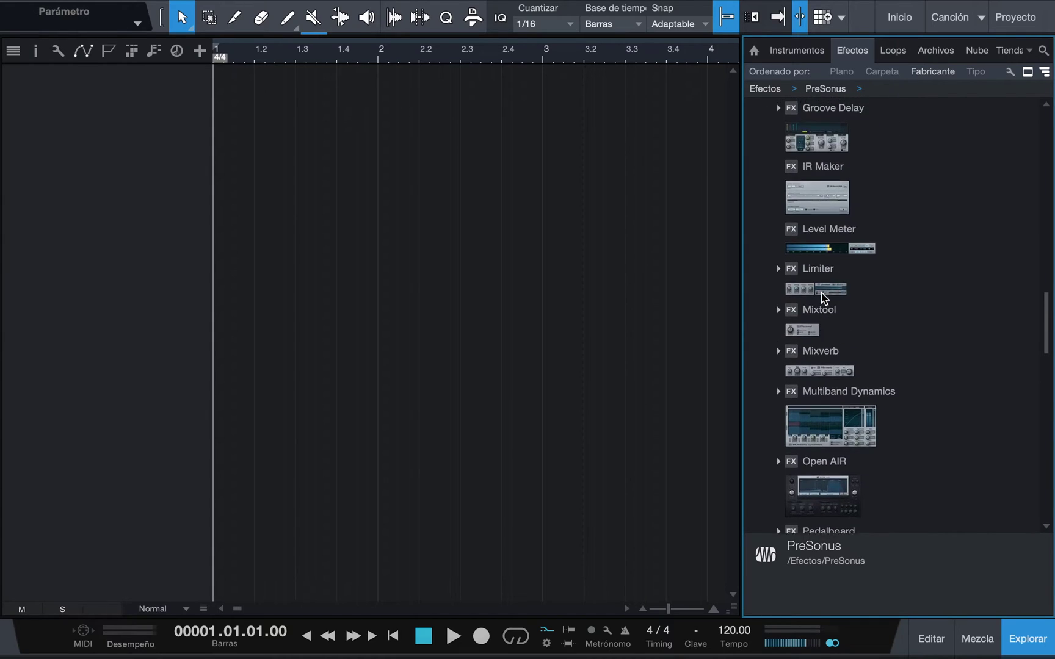
scroll(821, 297, "up", 10)
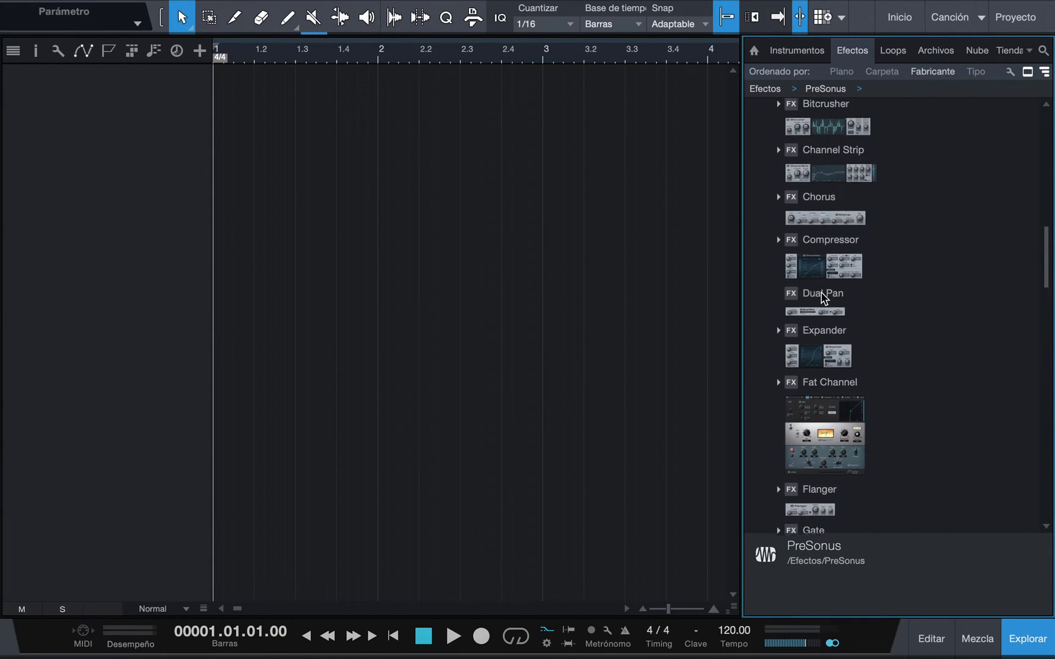
scroll(823, 297, "up", 8)
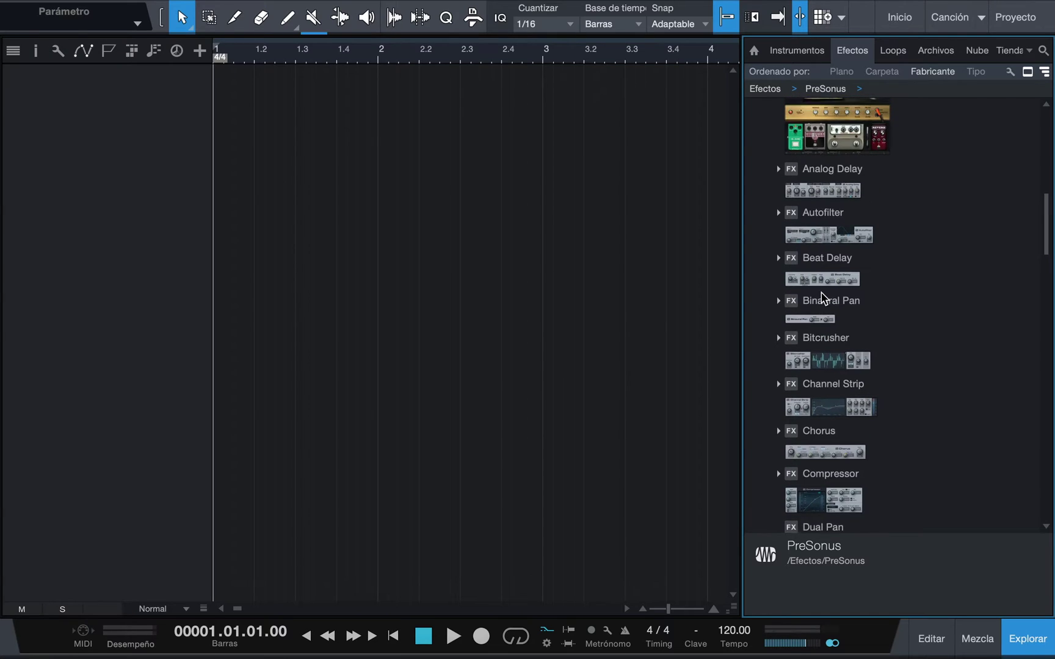
scroll(822, 305, "up", 1)
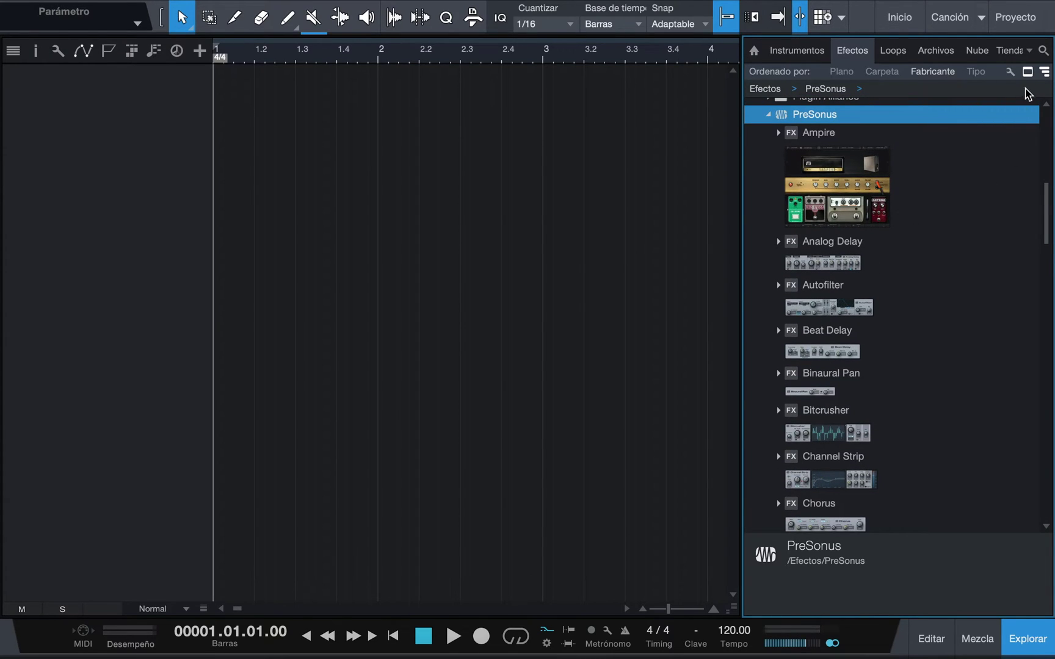
Step: Hide the effect thumbnails, show them again and collapse the PreSonus folder
left_click(1029, 74)
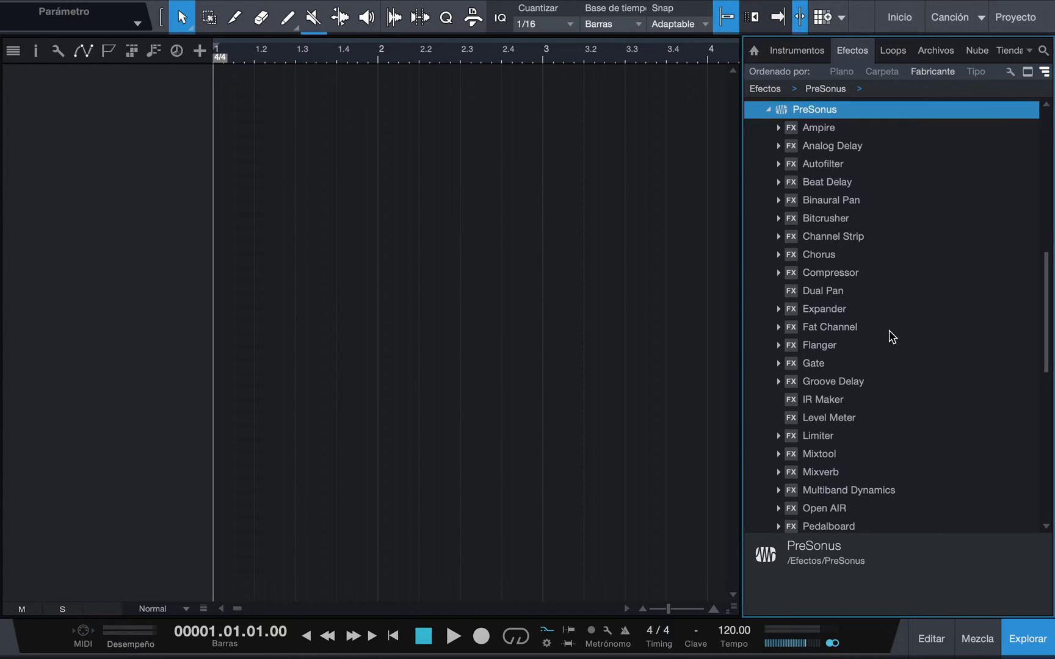
left_click(1028, 72)
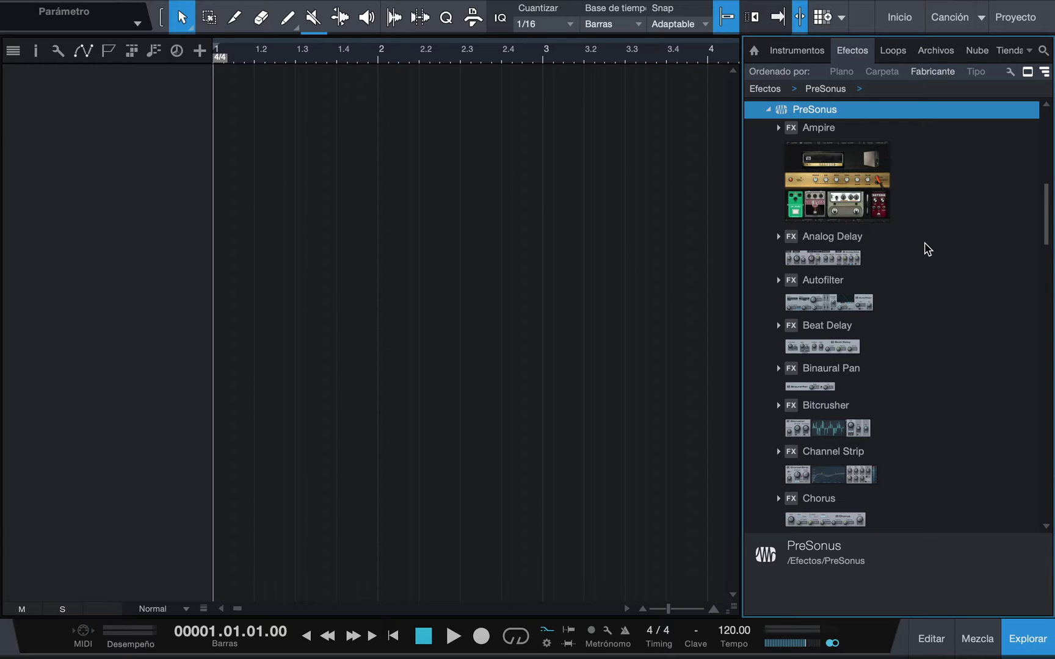
double_click(839, 110)
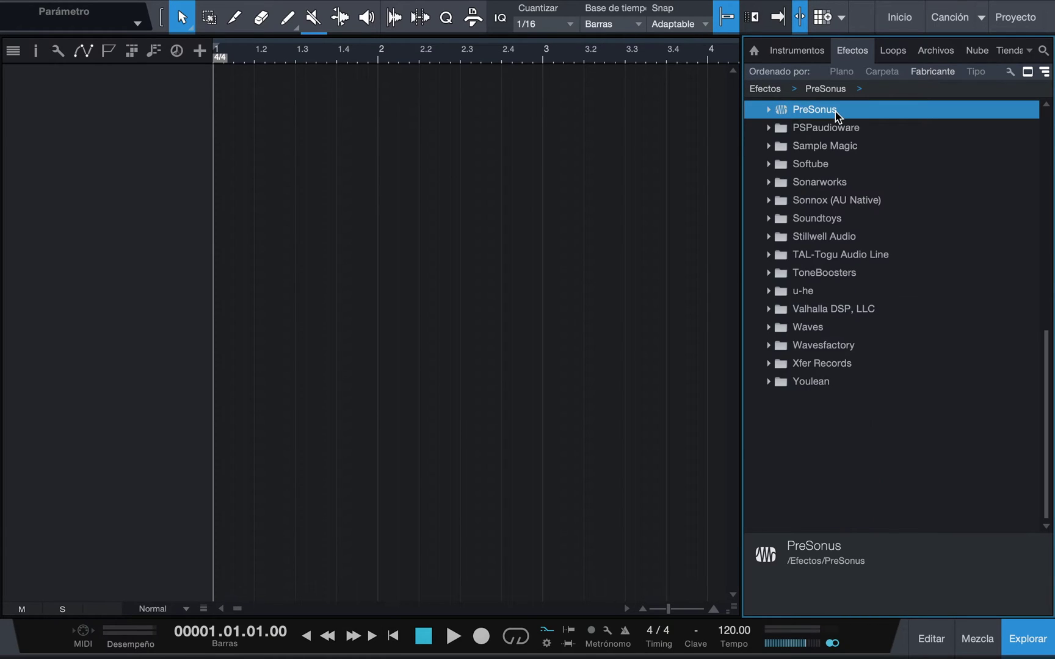
Step: Add a new audio track with the RC 24 effect from the Native Instruments effects folder
scroll(837, 116, "up", 10)
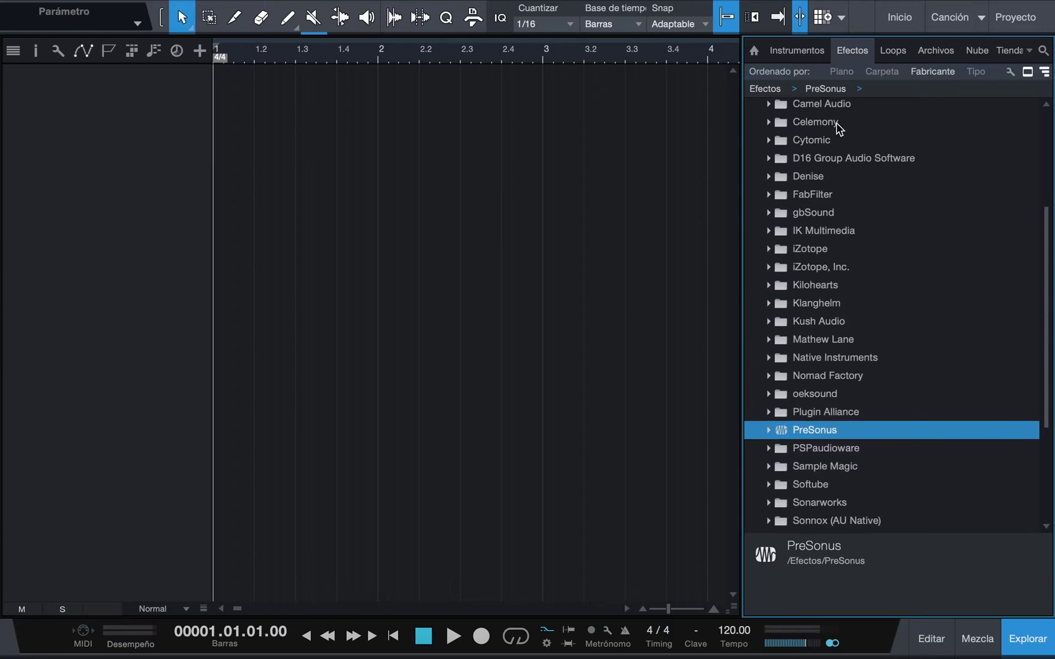
scroll(838, 126, "up", 2)
scroll(838, 126, "down", 10)
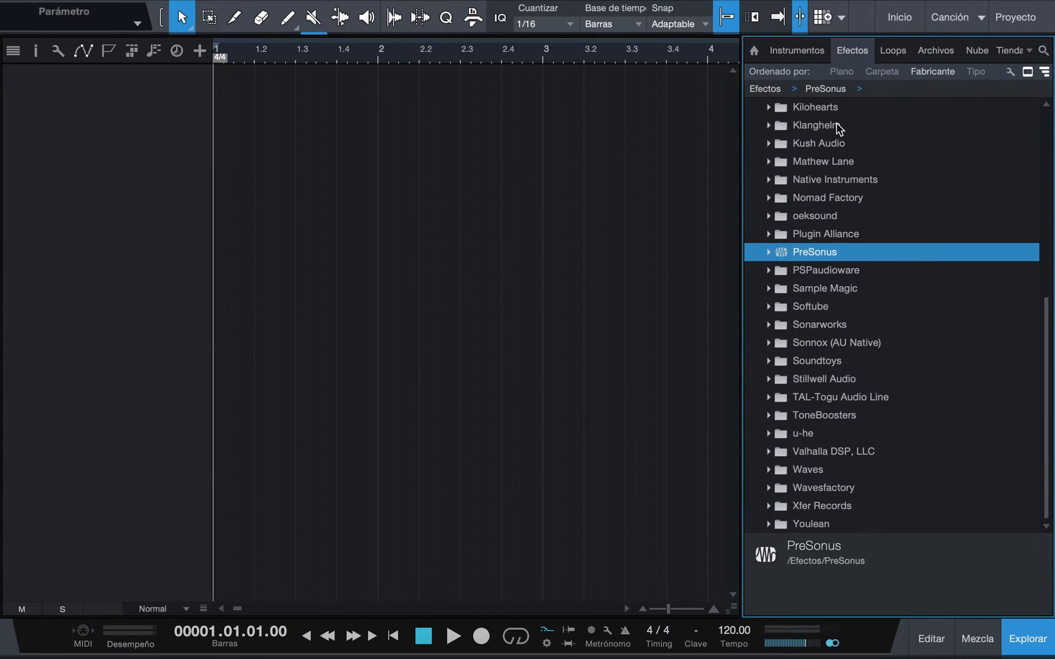
double_click(846, 182)
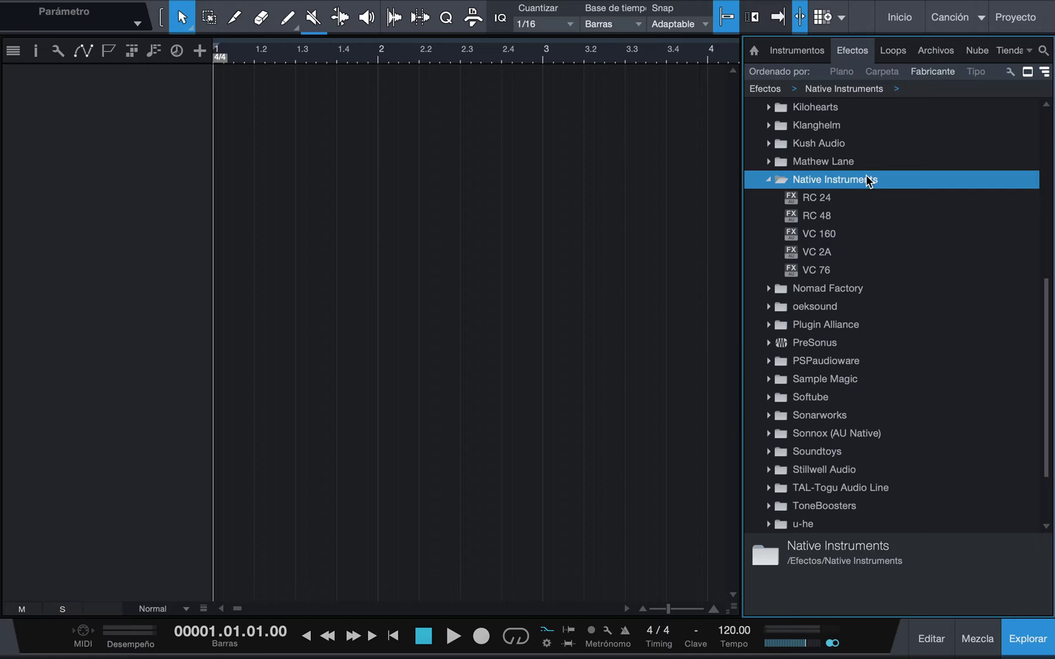
left_click_drag(819, 199, 188, 175)
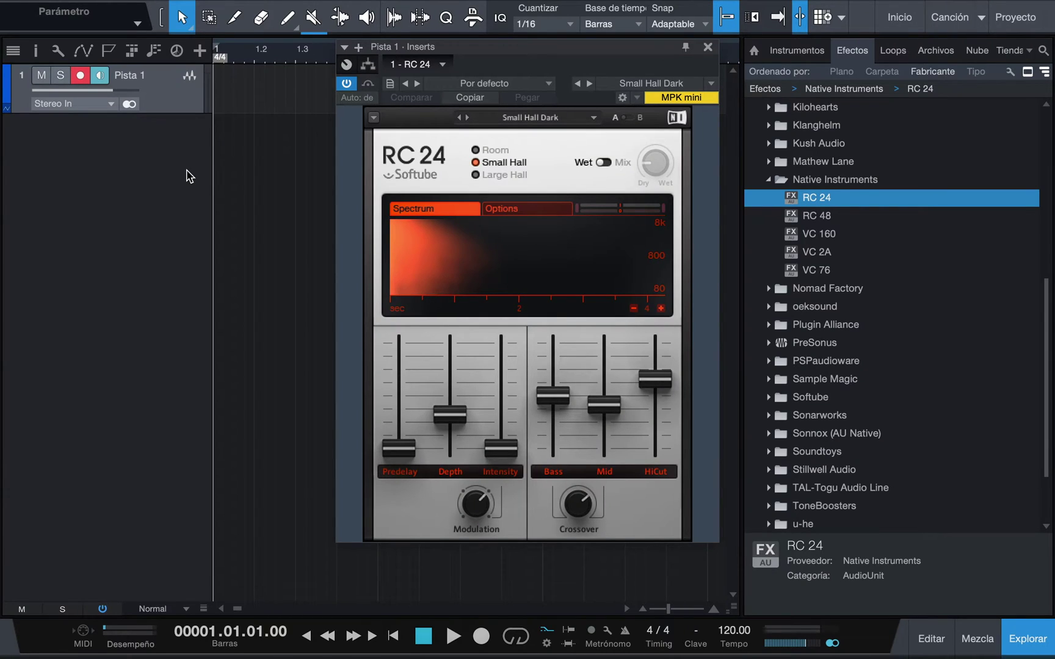
Step: Update the browser thumbnail for the RC 24 plug-in and close its effect window
left_click(443, 65)
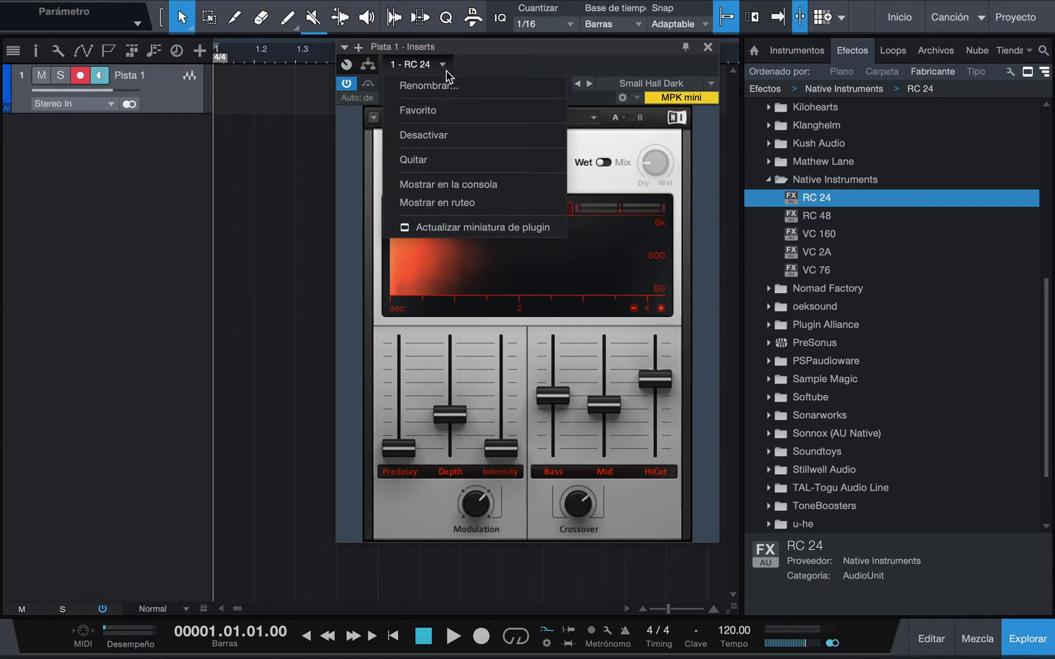
left_click(517, 234)
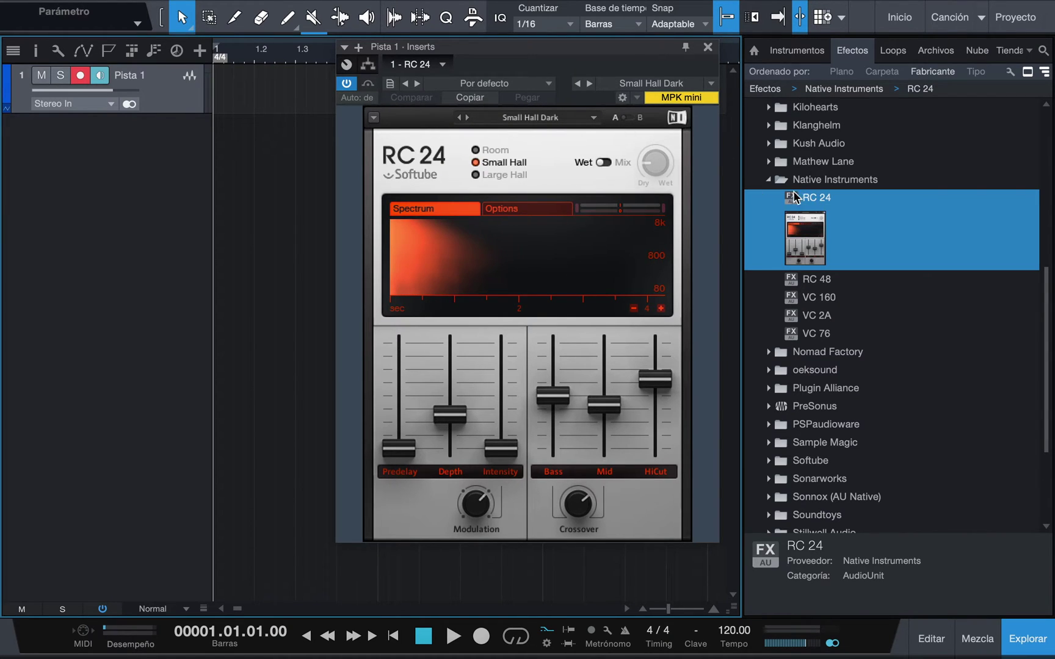
left_click(707, 49)
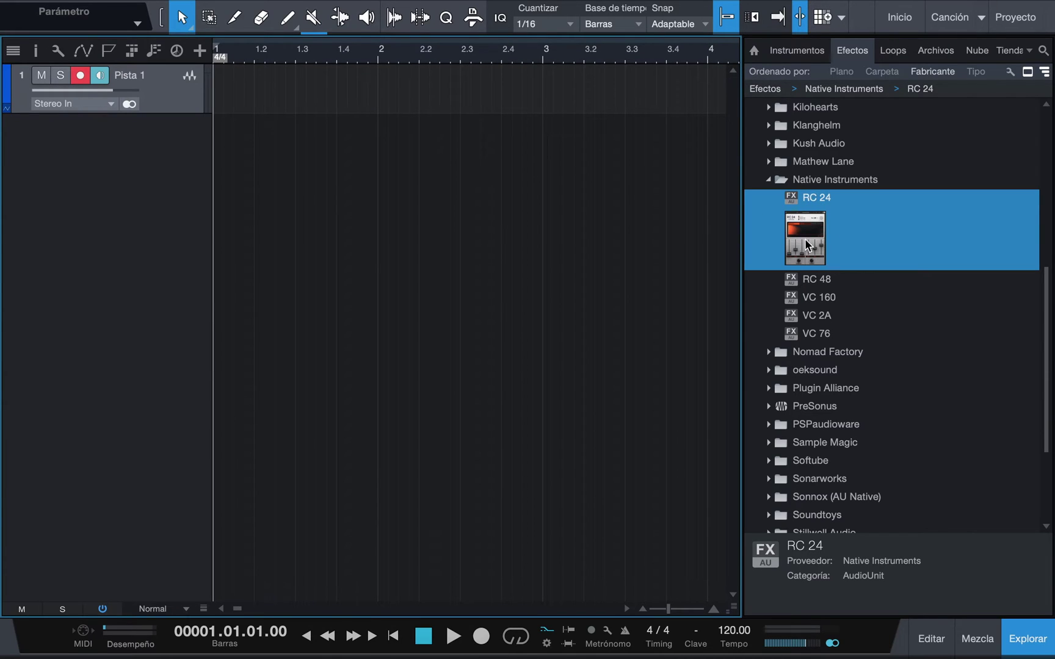
Step: Remove the RC 24 audio track and collapse the Native Instruments effects folder
right_click(198, 91)
left_click(259, 176)
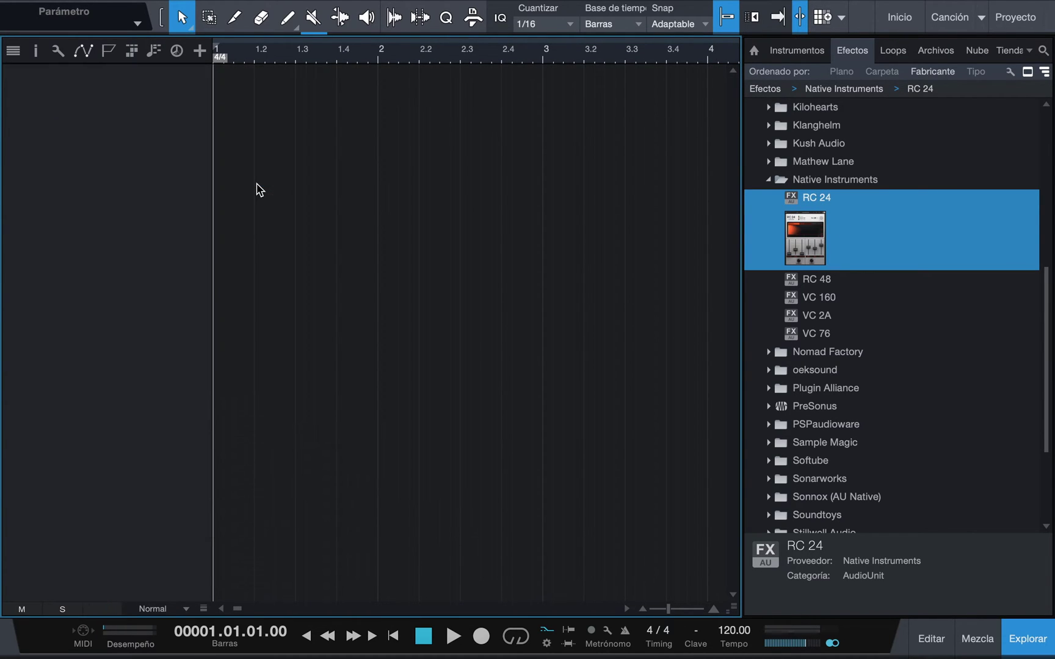
left_click(827, 181)
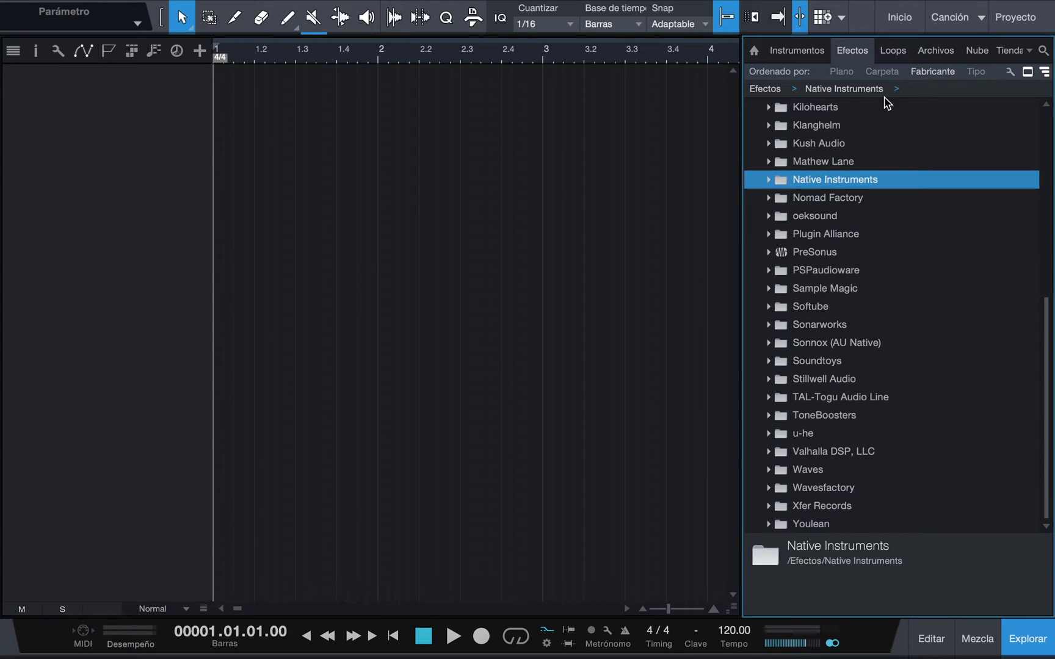
Step: Open the browser's loops section and examine the options of its three sorting criteria: Estilo, Instrumento and Caracter
left_click(898, 50)
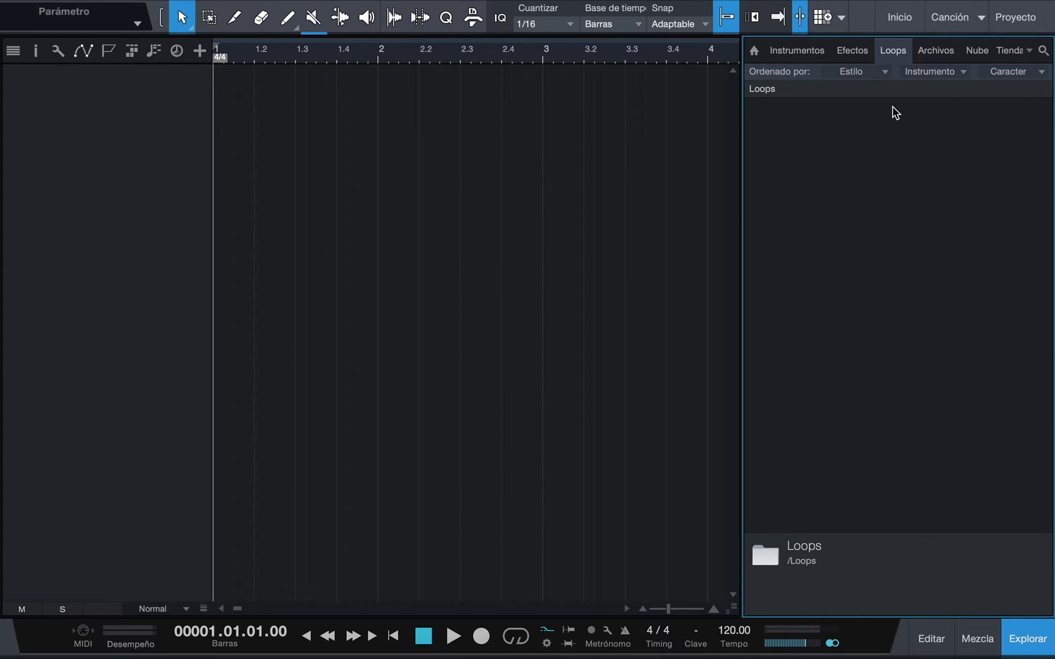
left_click(888, 78)
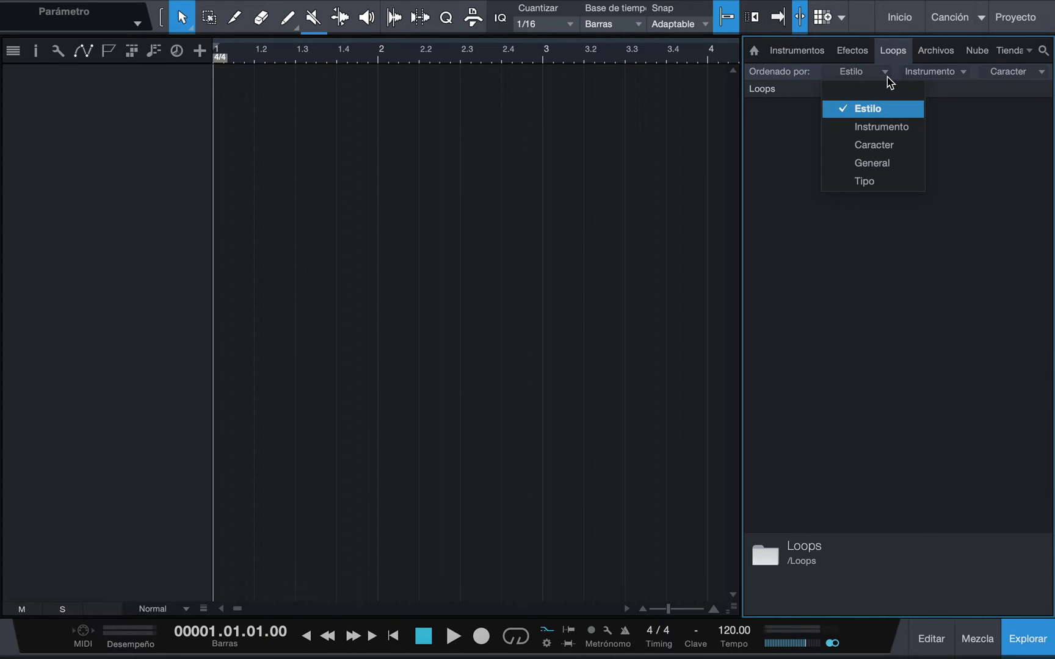
left_click(889, 80)
left_click(964, 74)
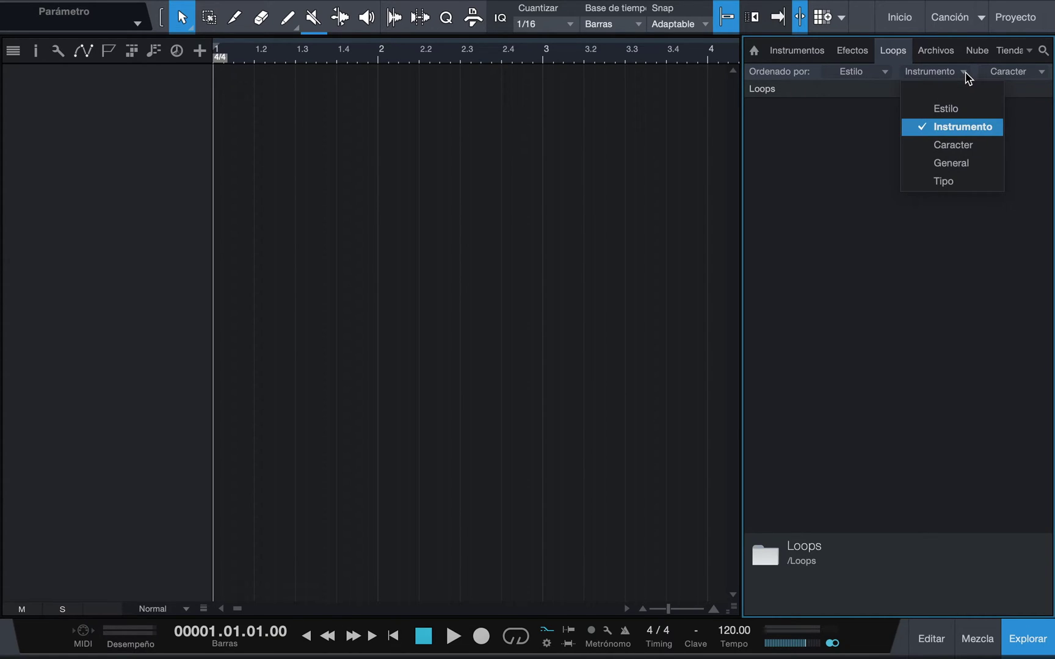
left_click(968, 77)
left_click(1043, 74)
left_click(1043, 74)
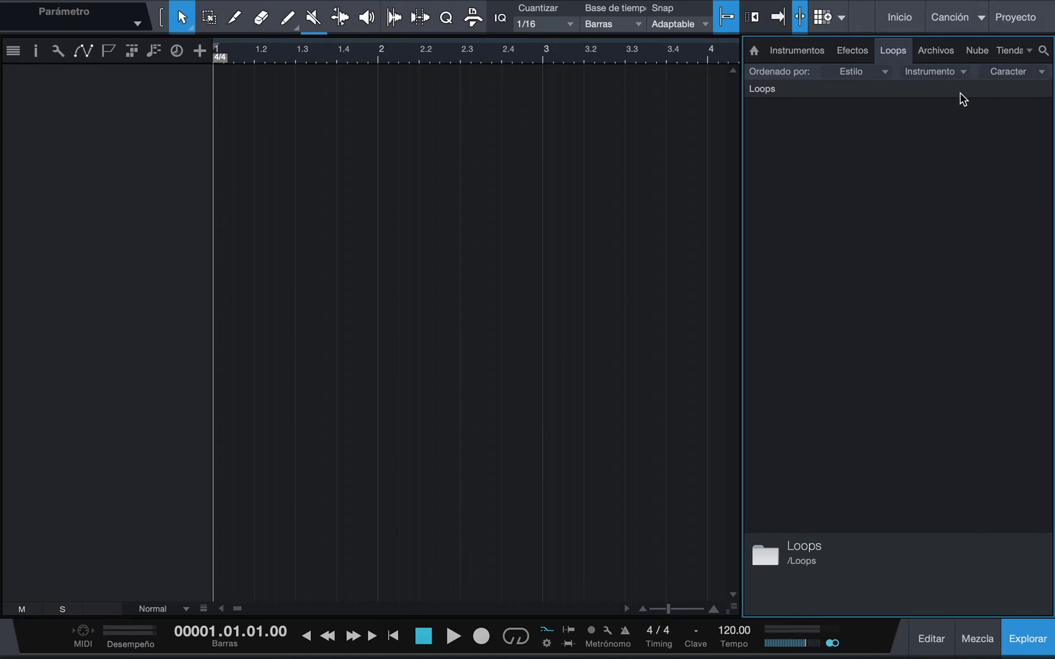
Step: Open the browser's files section and compare its Archivos and Studio One locations, ending on Archivos
left_click(945, 56)
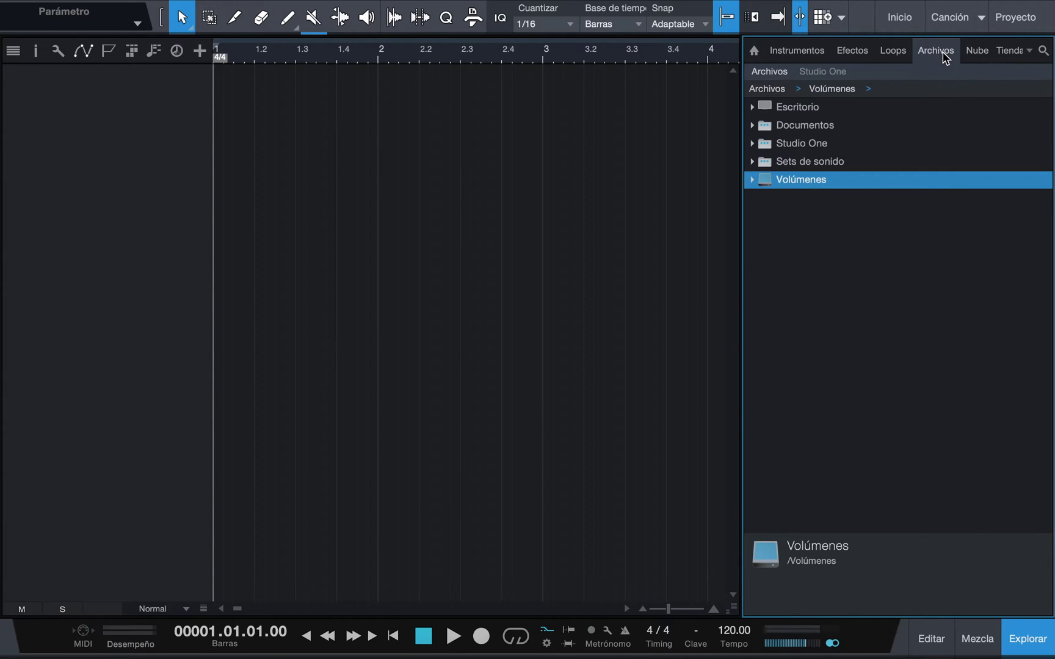
left_click(923, 237)
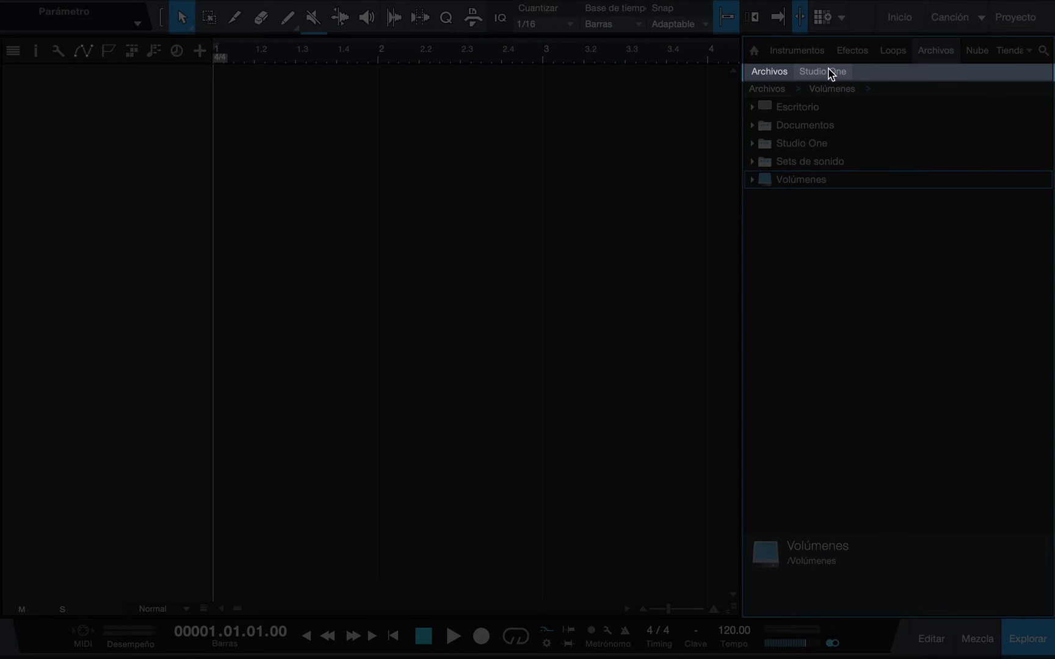
left_click(830, 71)
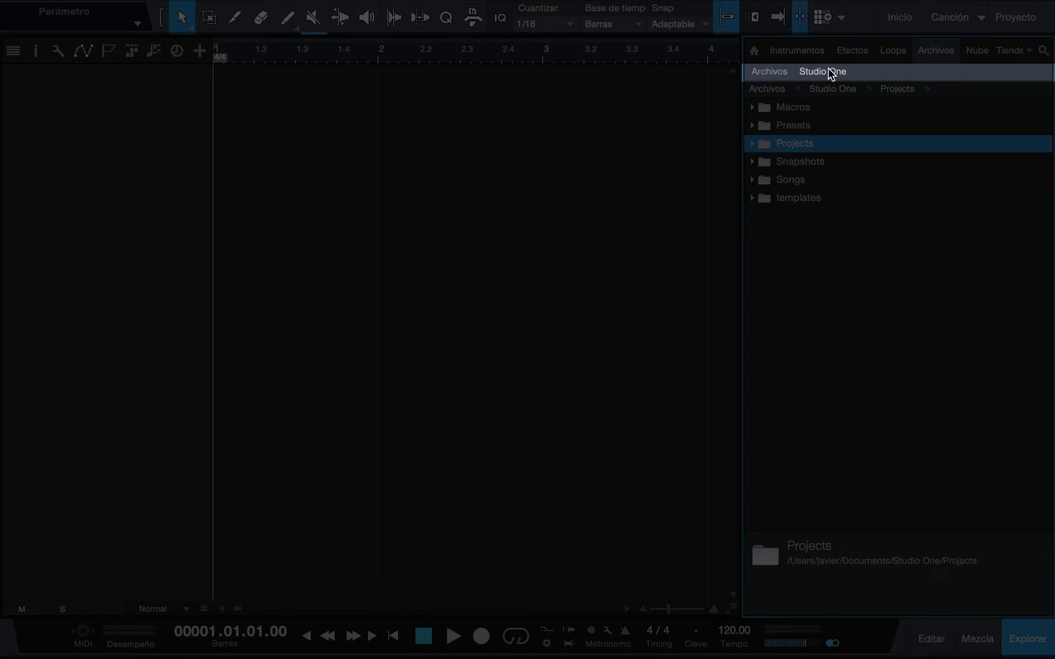
left_click(768, 72)
left_click(810, 72)
left_click(774, 74)
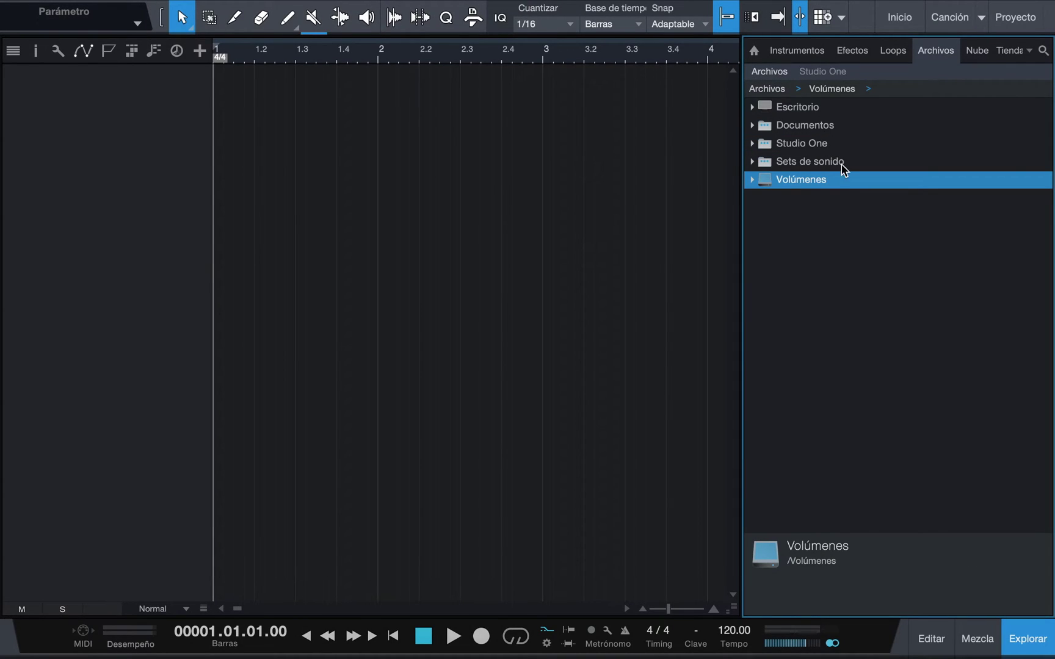
Step: Expand Volúmenes, its Nuevo vol drive and the Production Library folder inside it
left_click(859, 217)
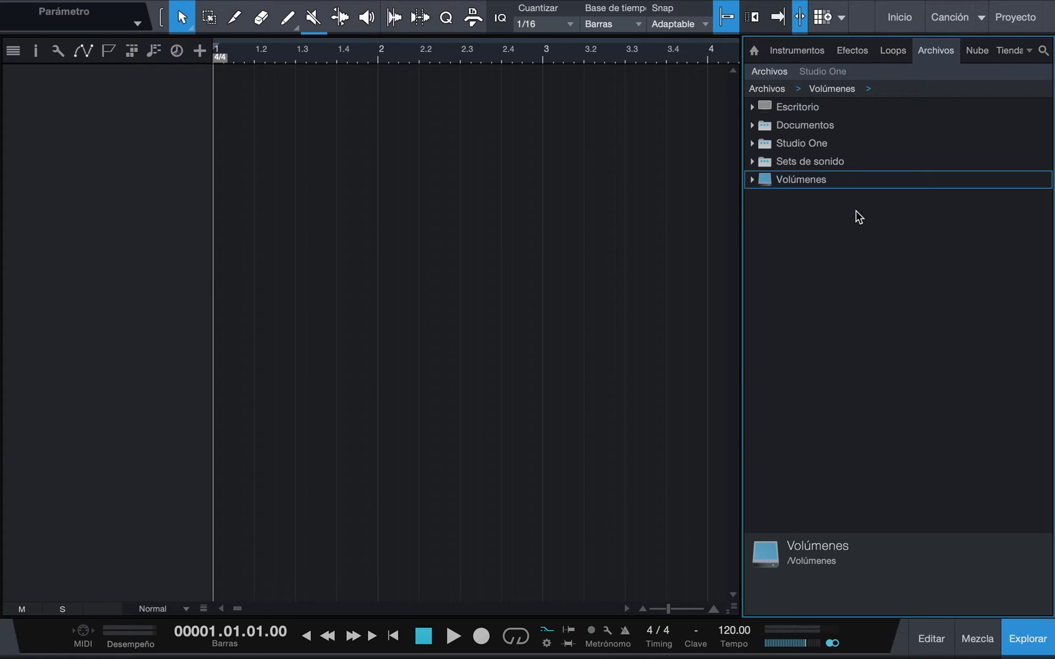
double_click(818, 182)
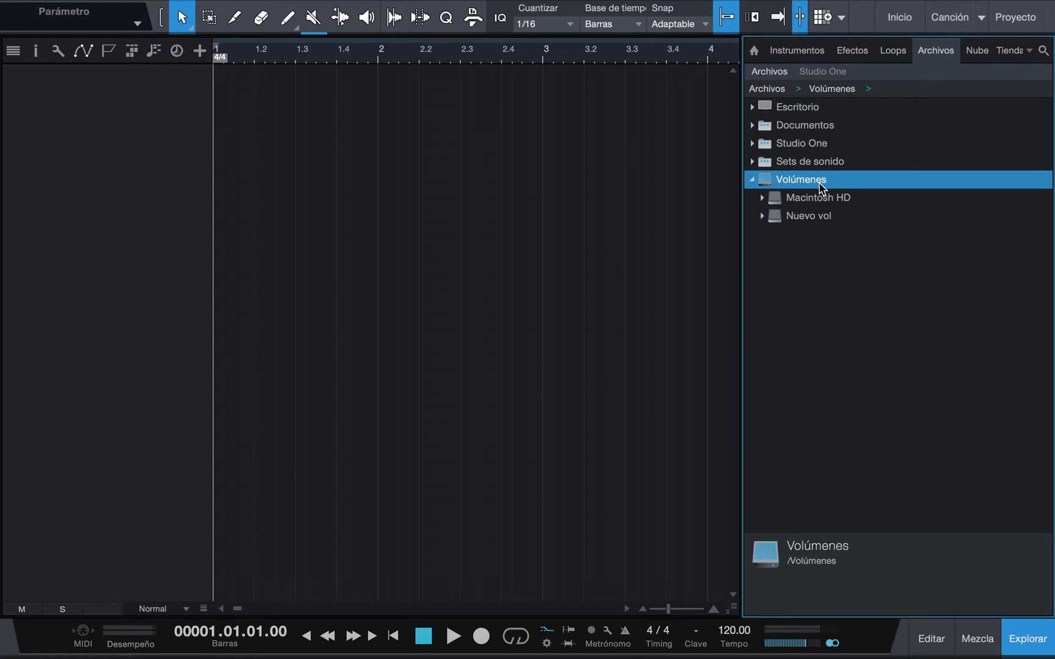
double_click(823, 219)
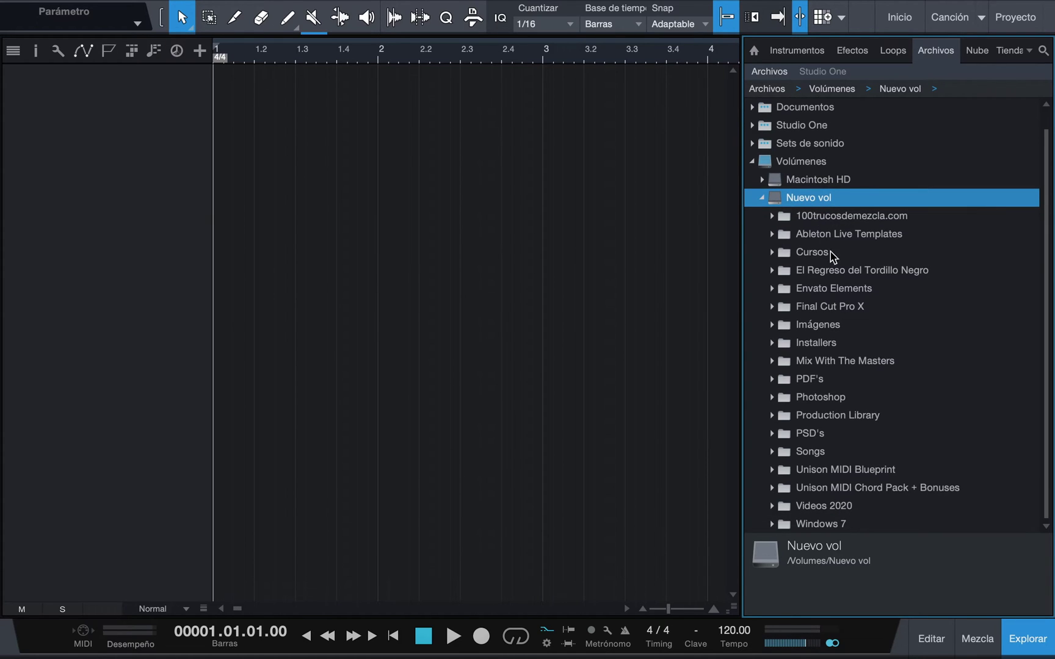
left_click(856, 417)
double_click(856, 417)
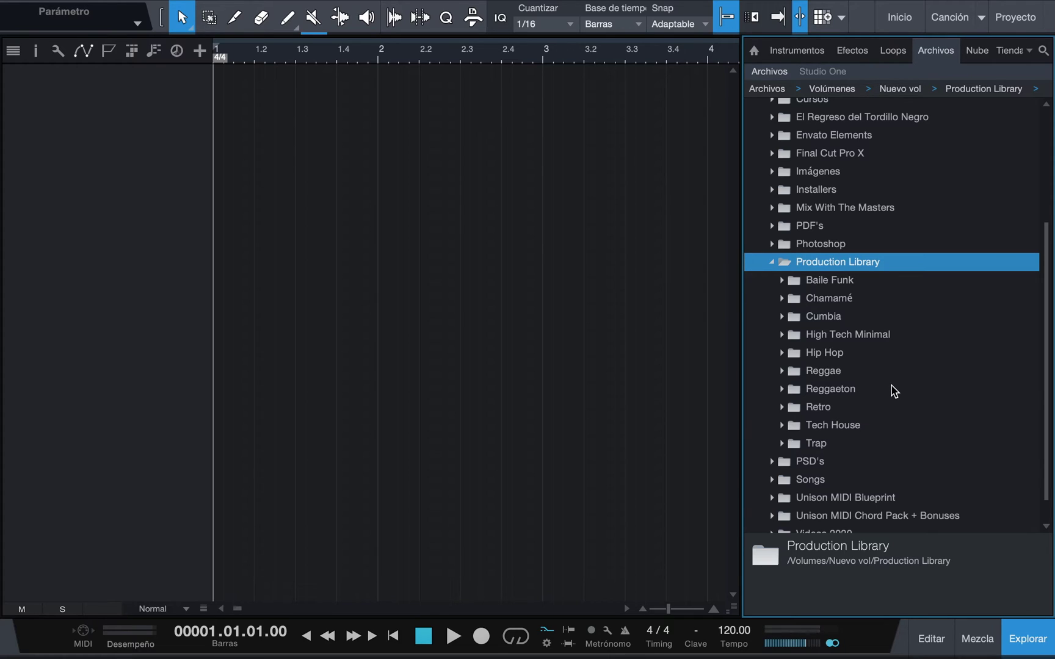
Step: Create a new files tab from the Production Library folder
scroll(894, 391, "up", 1)
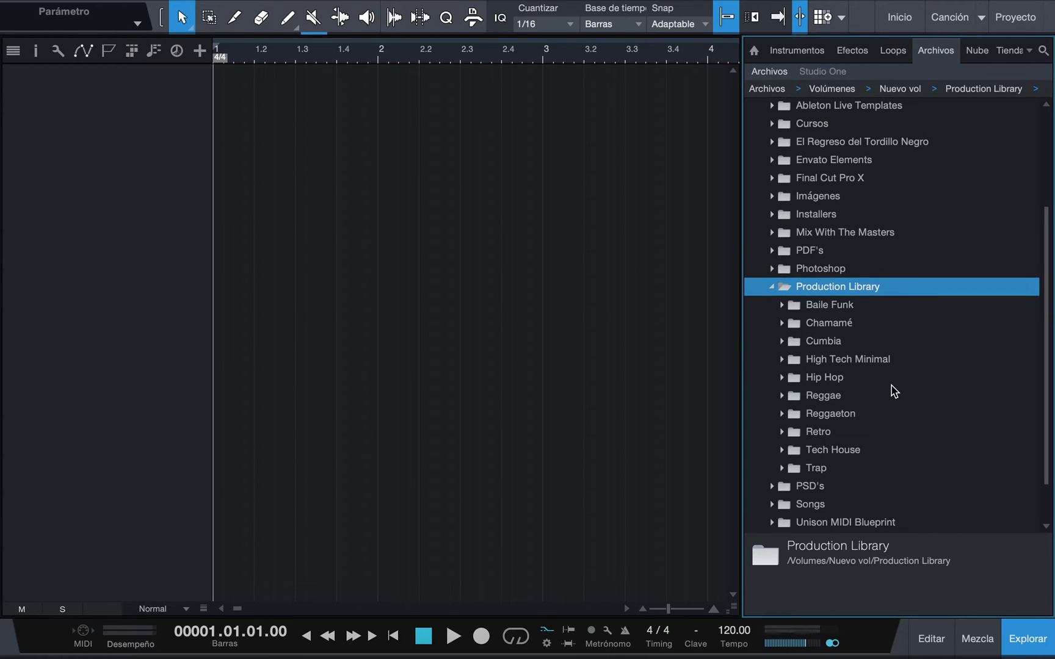
right_click(876, 290)
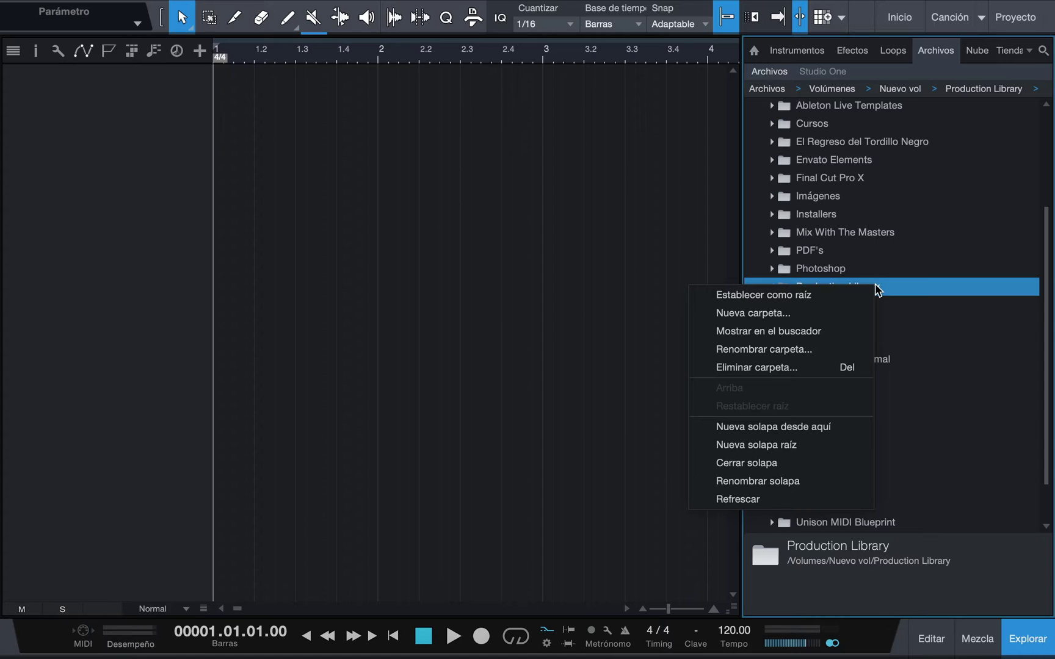
left_click(853, 433)
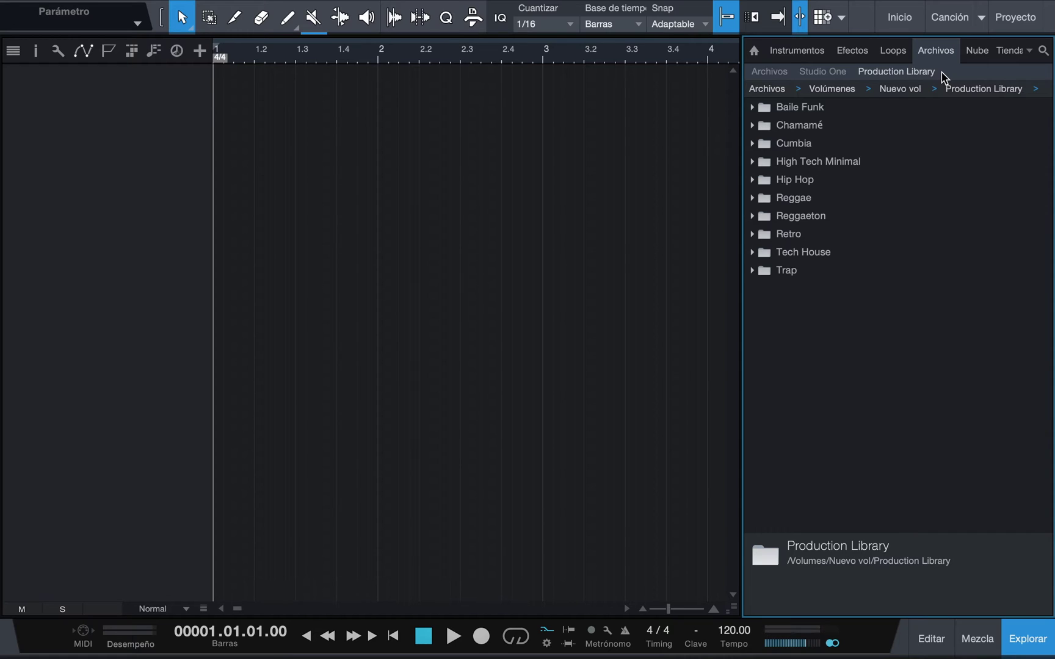
Step: Check the Archivos location and the effects and instruments sections, ending on the Production Library tab of the files section
left_click(776, 72)
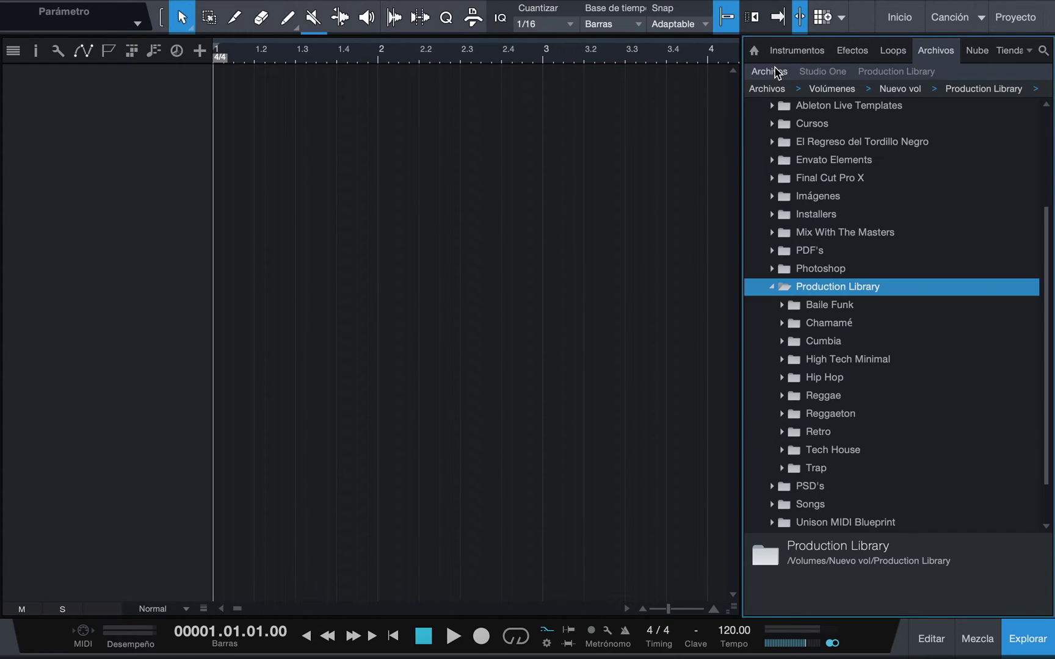
left_click(857, 49)
left_click(807, 52)
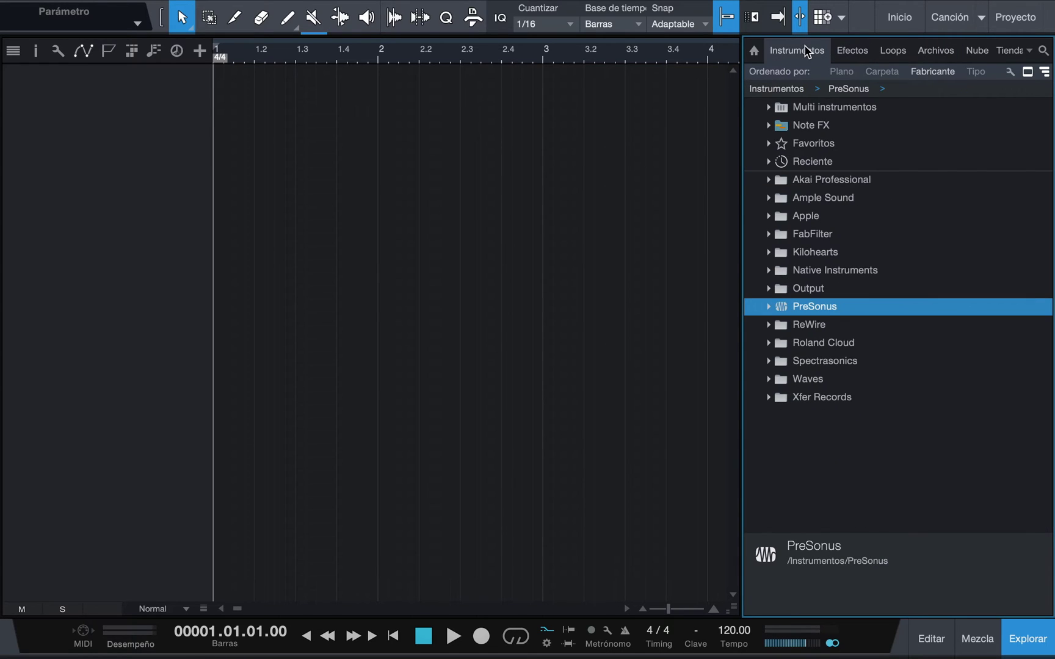
left_click(935, 53)
left_click(888, 76)
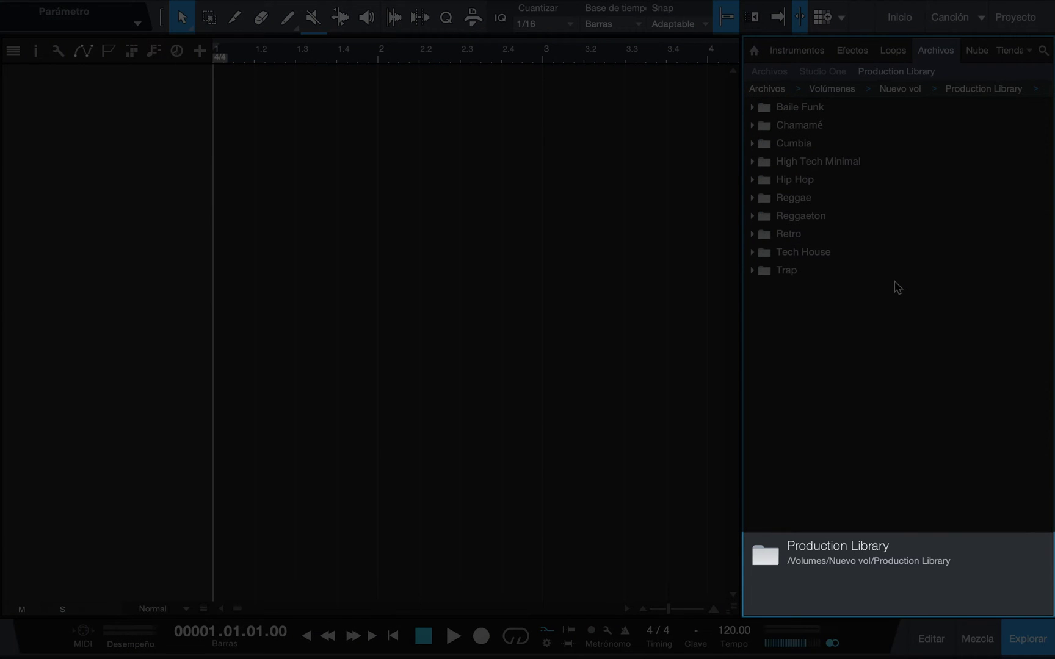
Step: Expand the Reggaeton folder down through Drums and Loops to its inner Drums folder
double_click(824, 216)
double_click(816, 252)
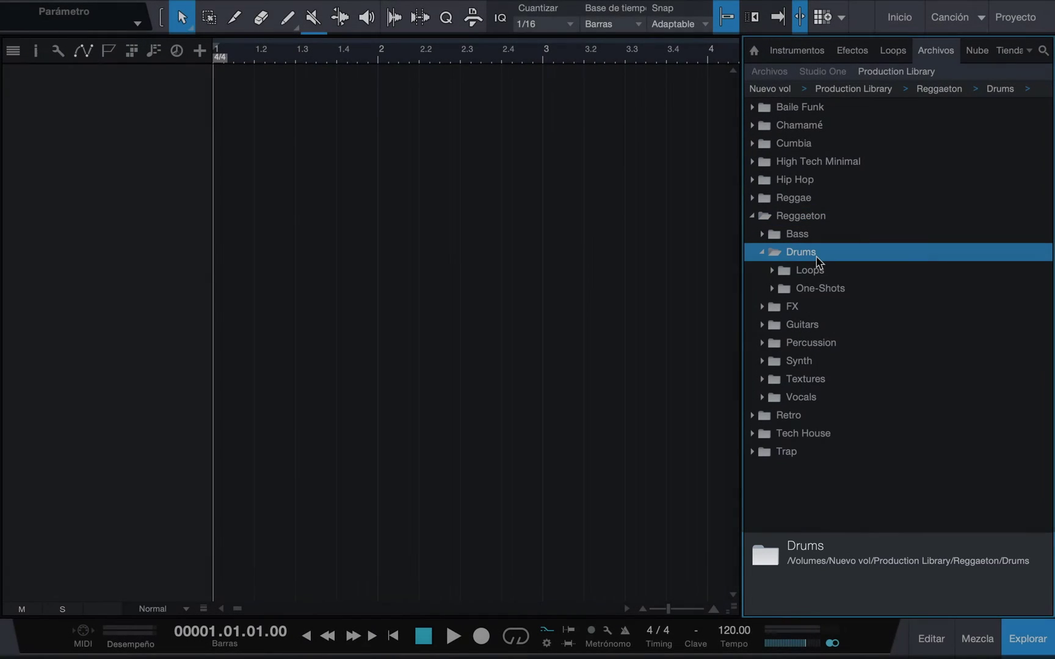
double_click(821, 273)
double_click(827, 291)
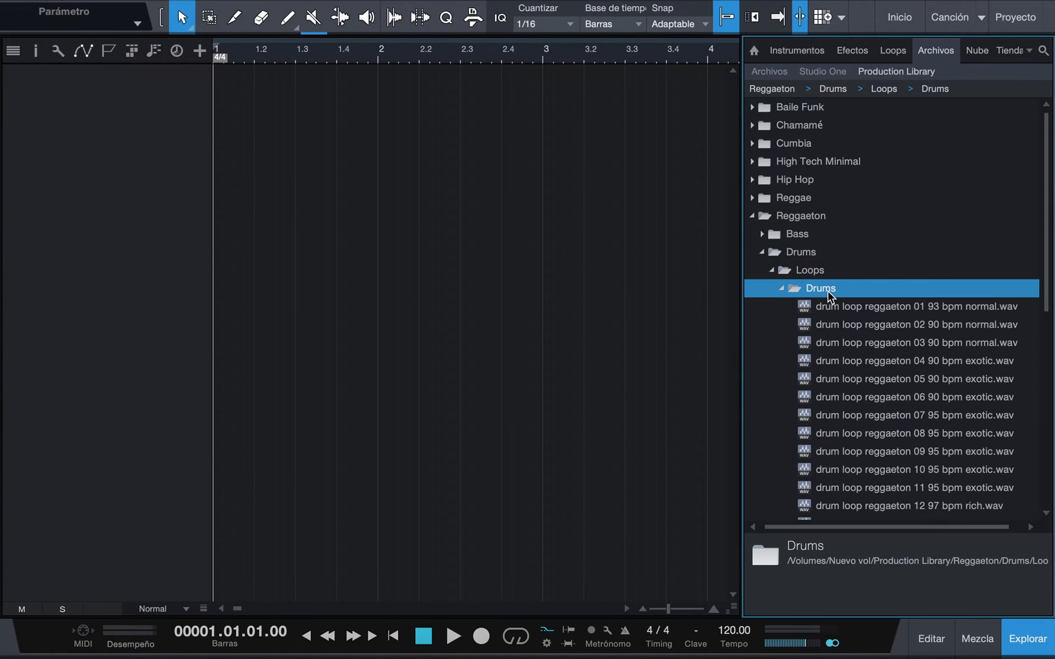
Step: Select drum loop reggaeton 02 90 bpm normal.wav, turn off tempo sync for its preview and adjust the preview volume
left_click(845, 324)
scroll(846, 327, "down", 4)
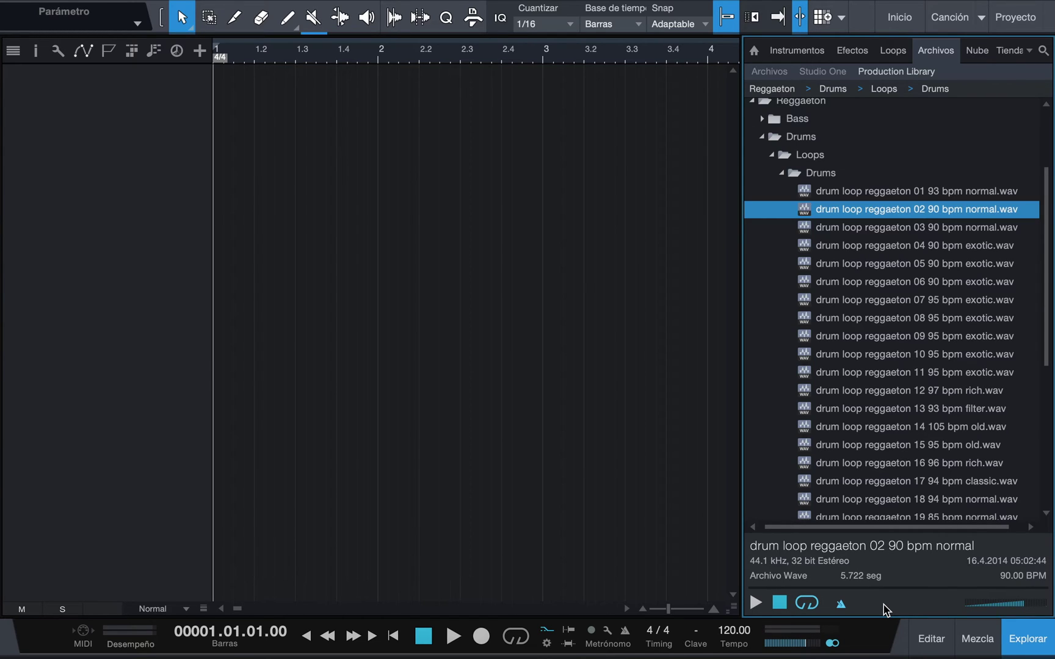
left_click(841, 604)
mouse_move(1021, 610)
left_mouse_down()
mouse_move(976, 613)
mouse_move(1049, 606)
mouse_move(1007, 616)
mouse_move(1023, 614)
left_mouse_up()
Step: Open the cloud section, view the PreSonus Exchange entry and dismiss its sign-in dialog
left_click(976, 51)
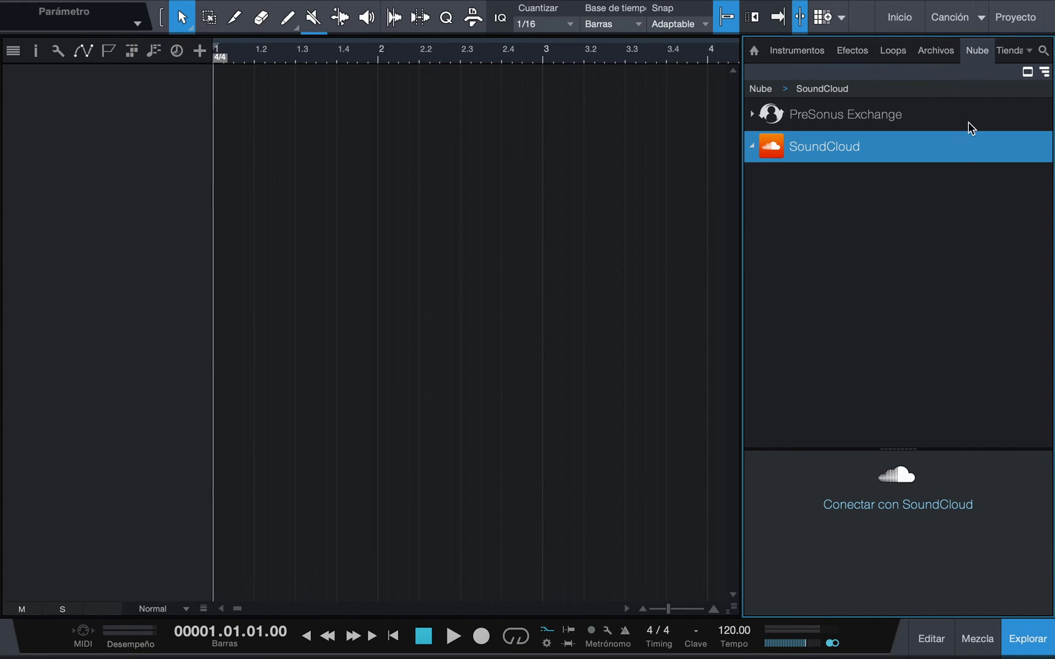
left_click(941, 203)
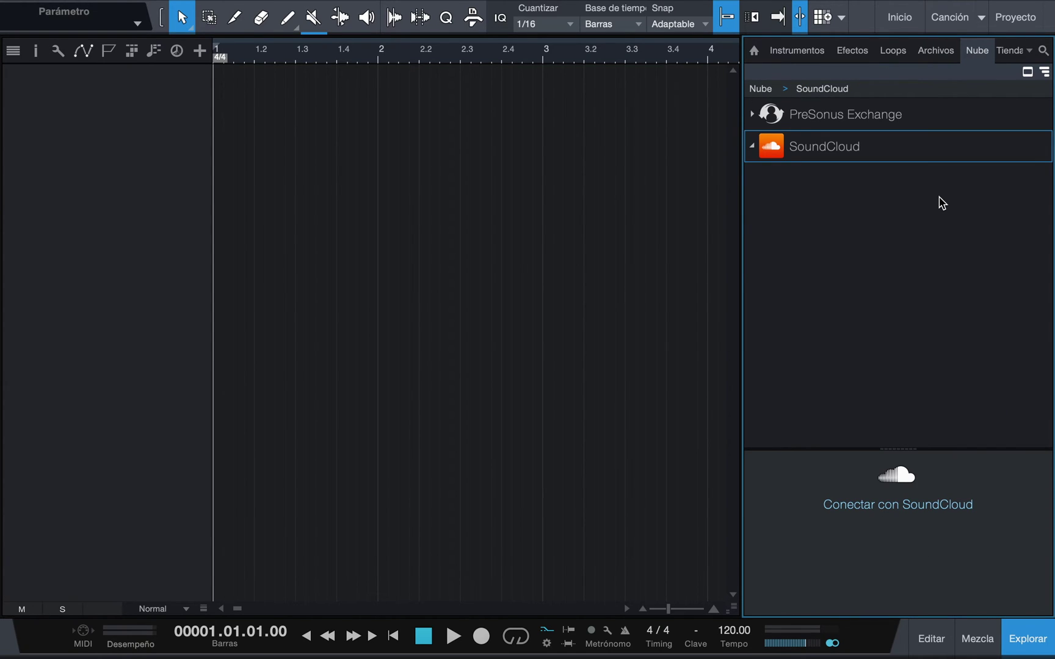
left_click(883, 113)
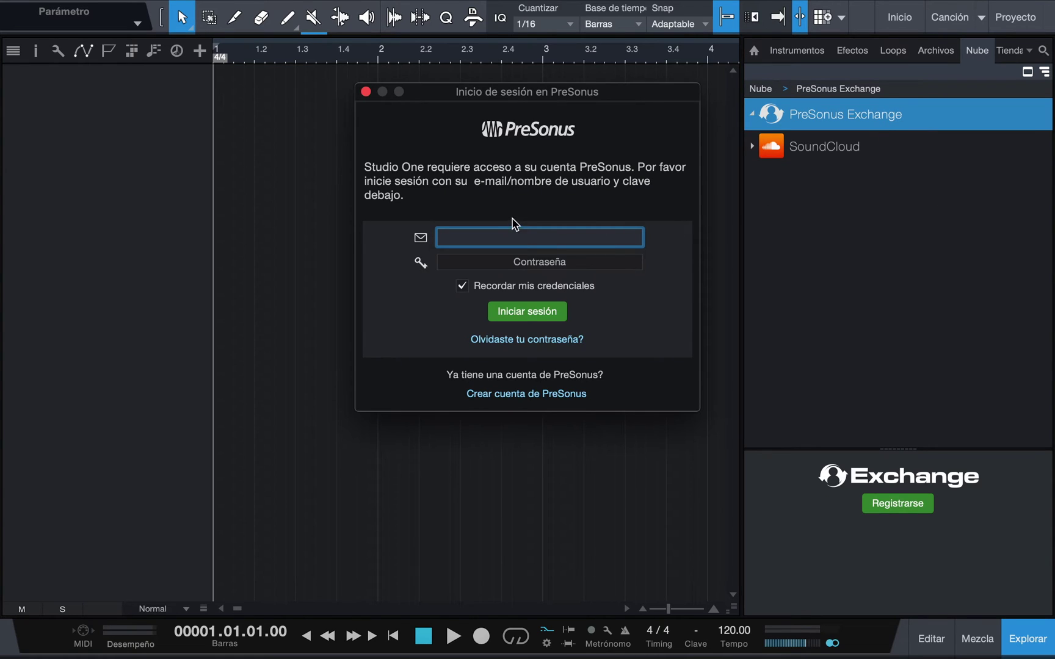
left_click(366, 92)
left_click(830, 212)
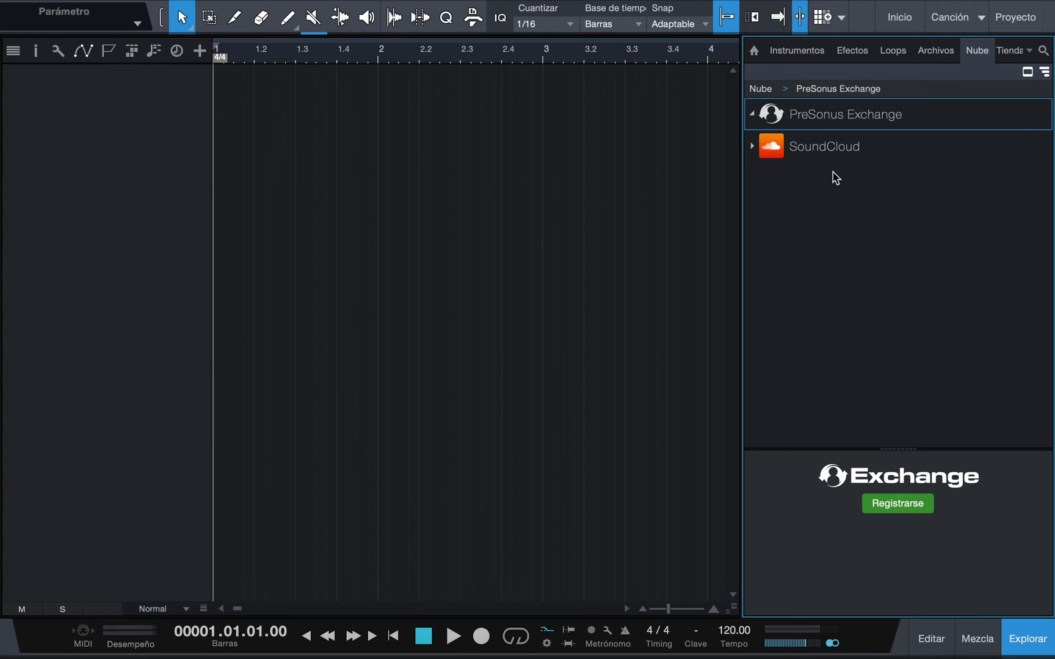
Step: View the SoundCloud entry, start connecting to SoundCloud and dismiss the PreSonus sign-in dialog
left_click(849, 158)
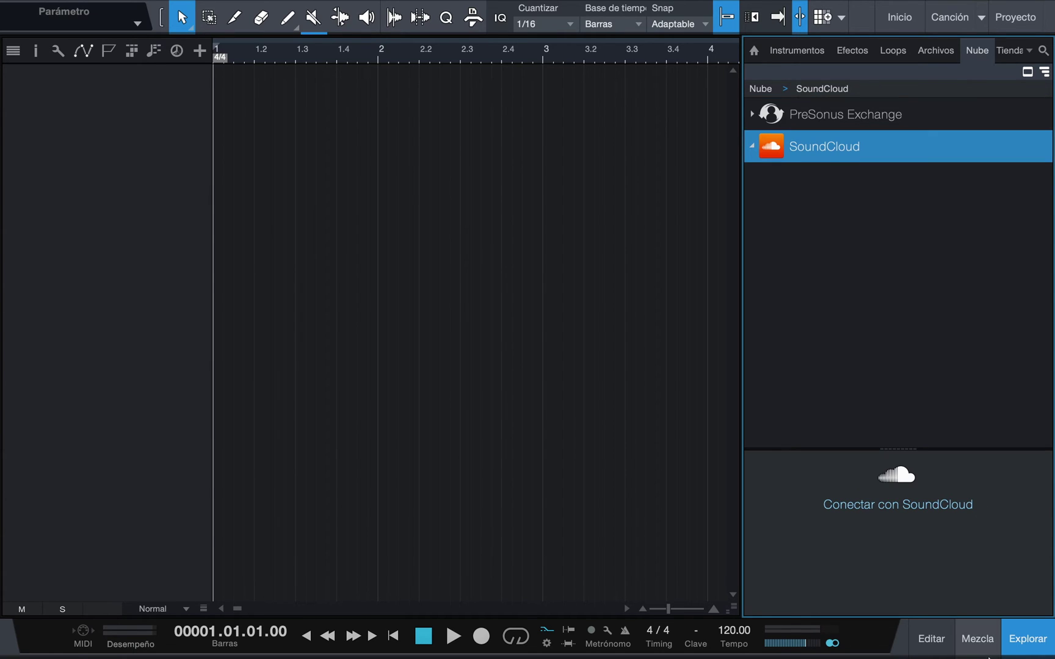
left_click(920, 510)
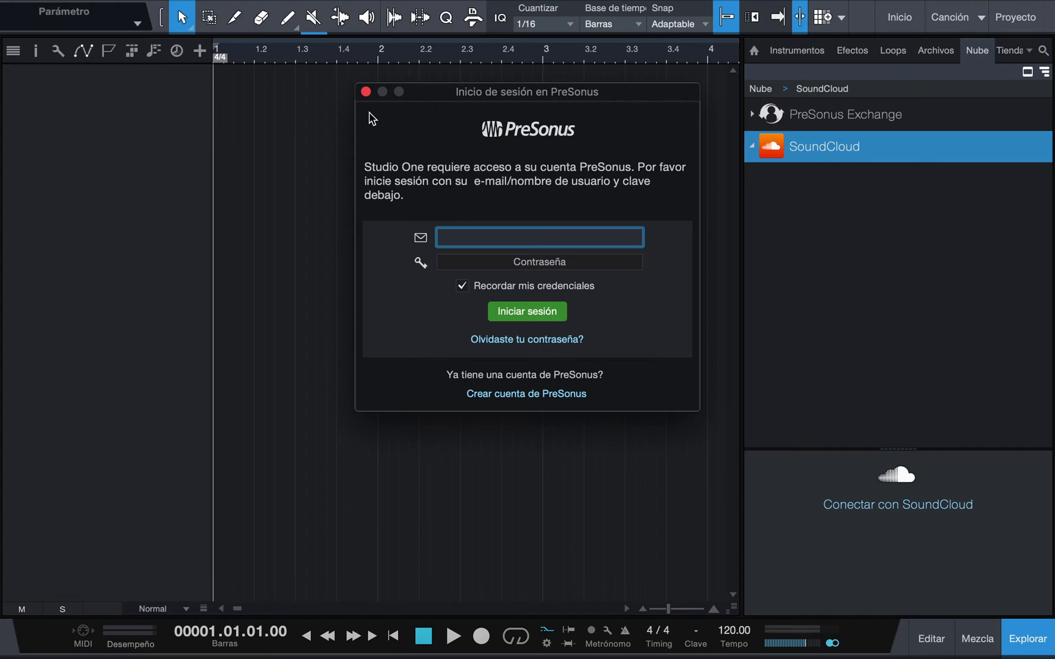
left_click(366, 92)
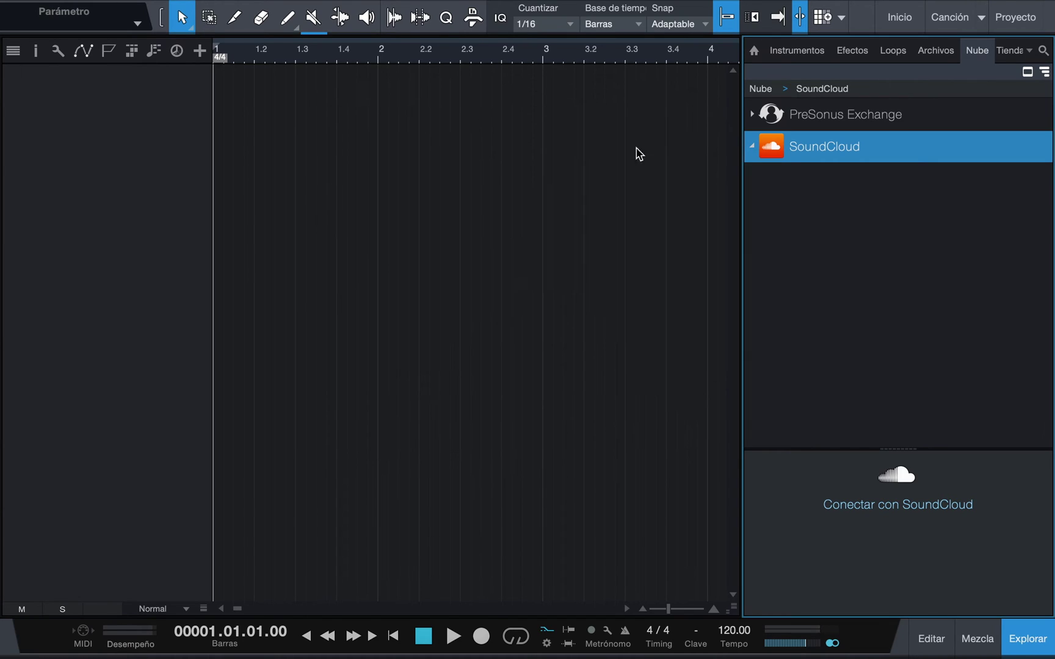
left_click(834, 195)
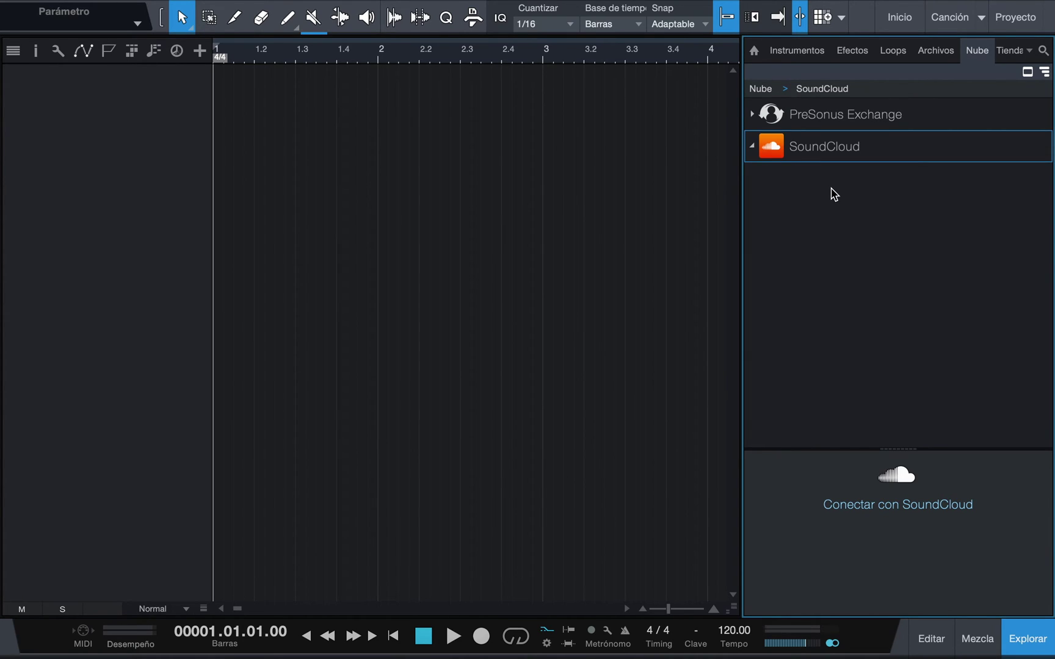
Step: View the Pool, return to the files section and insert drum loop reggaeton 02 90 bpm normal.wav on a new track at bar 1
left_click(1030, 52)
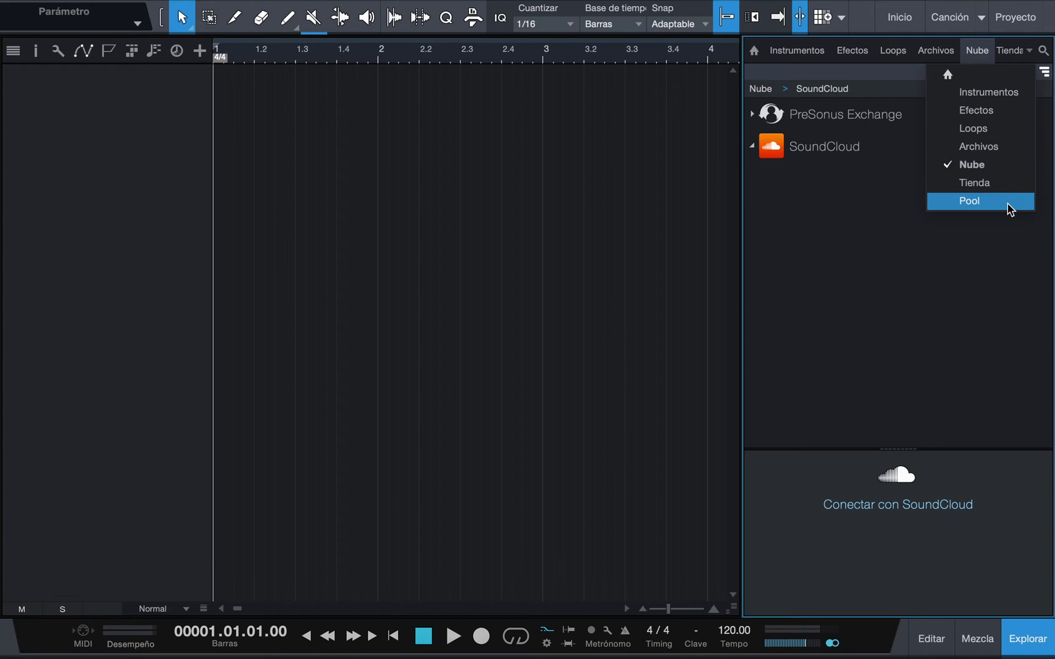
left_click(1009, 205)
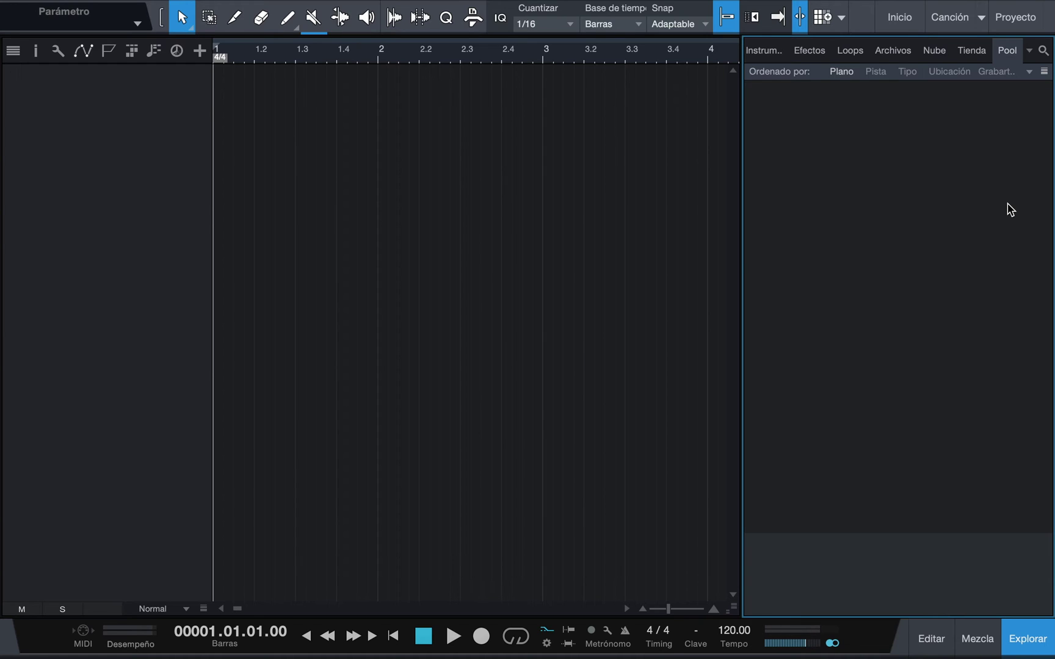
left_click(903, 53)
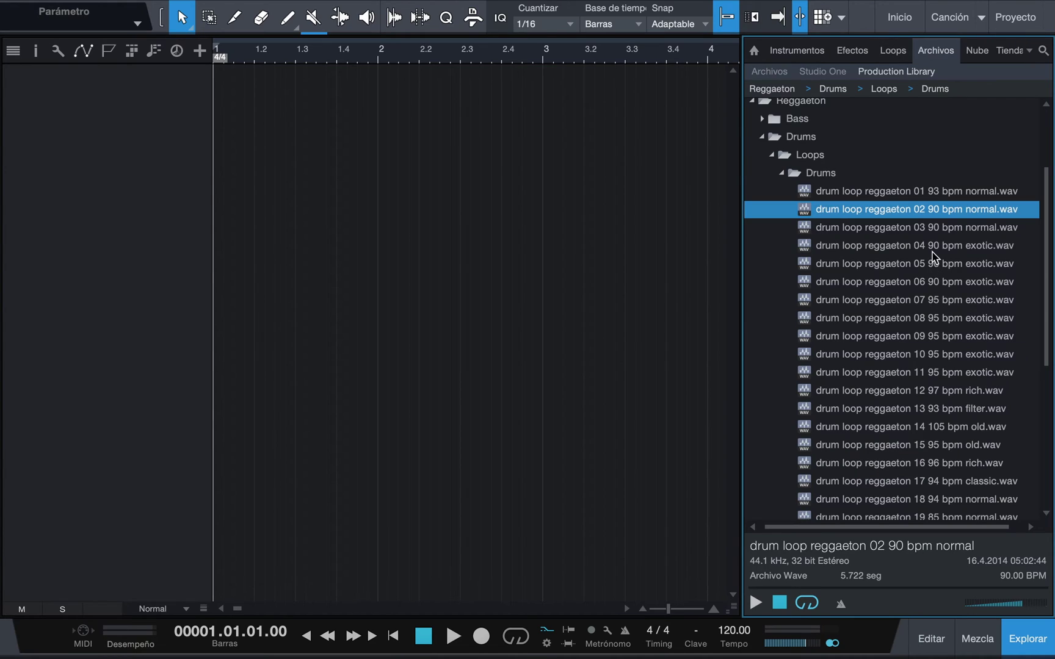
left_click_drag(930, 211, 247, 194)
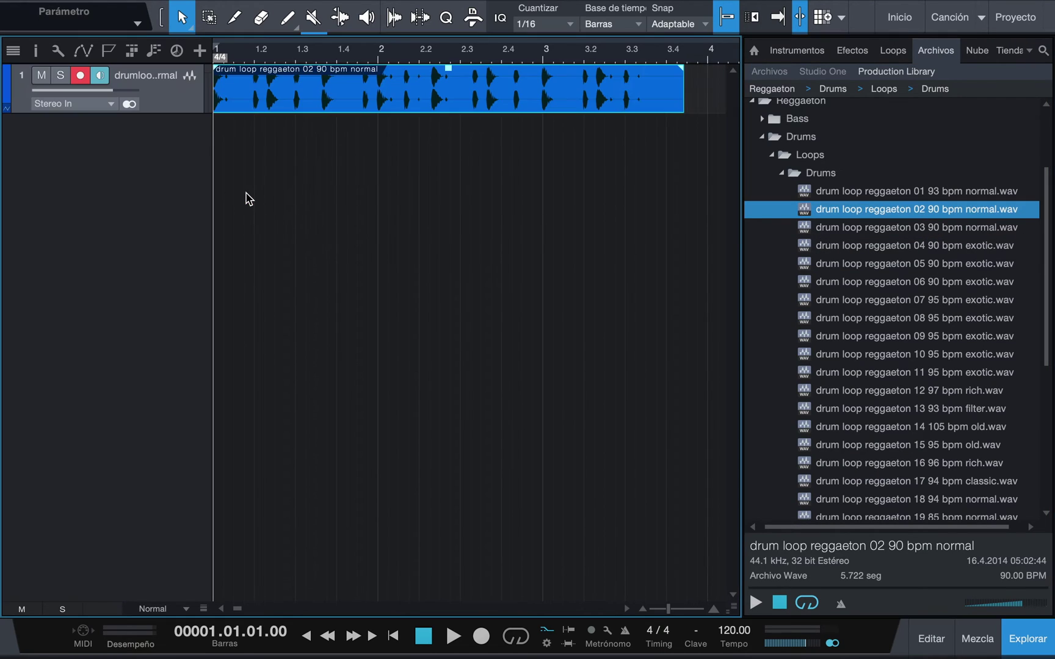
Step: Open the Pool again and select the drum loop reggaeton 02 file to view its details
left_click(1029, 51)
left_click(963, 211)
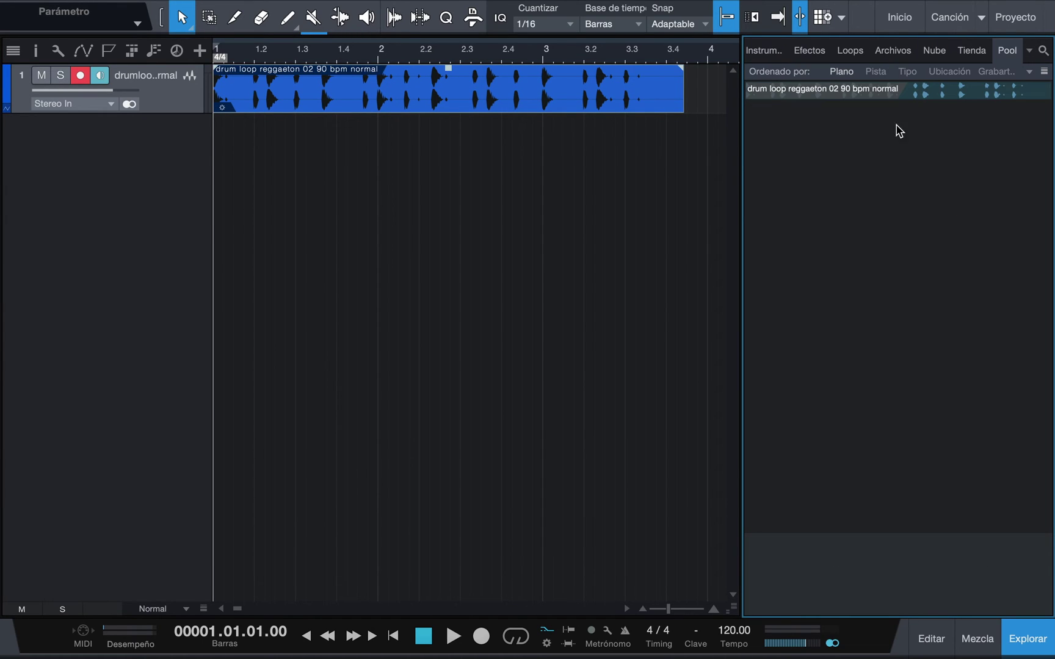
left_click(962, 95)
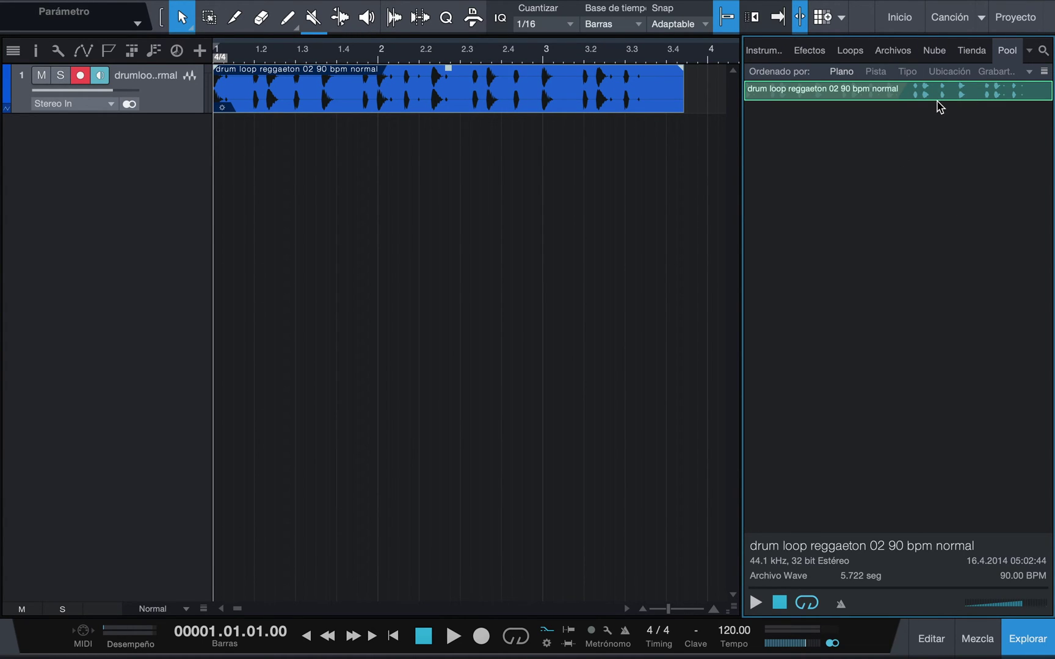
Step: Delete the drum loop event from the track and reinsert the file from the Pool at bar 1
left_click(510, 101)
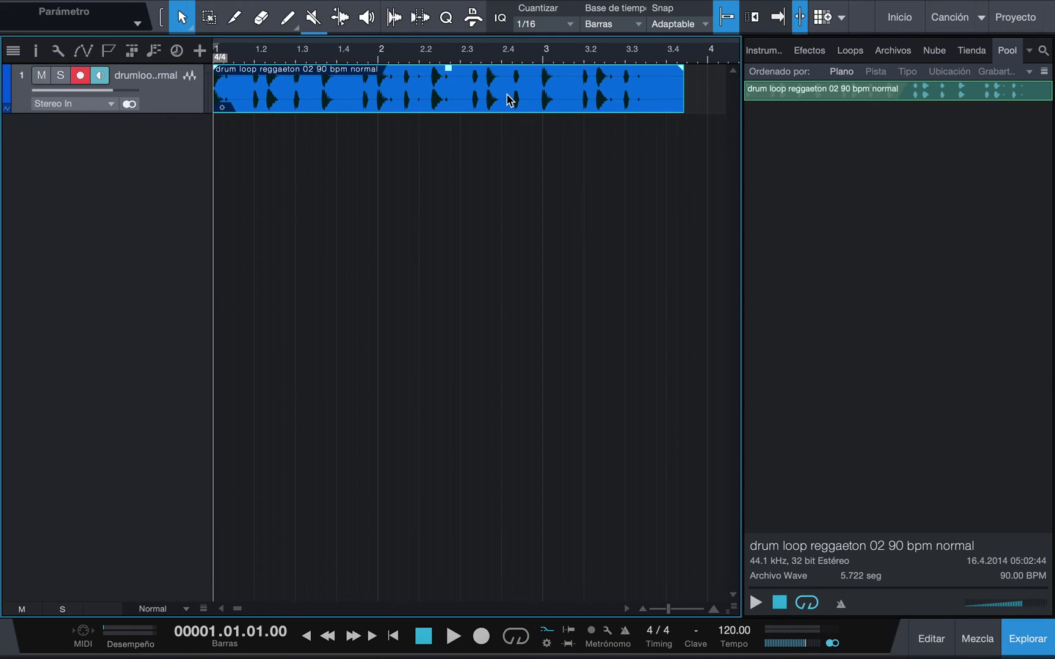
key("Delete")
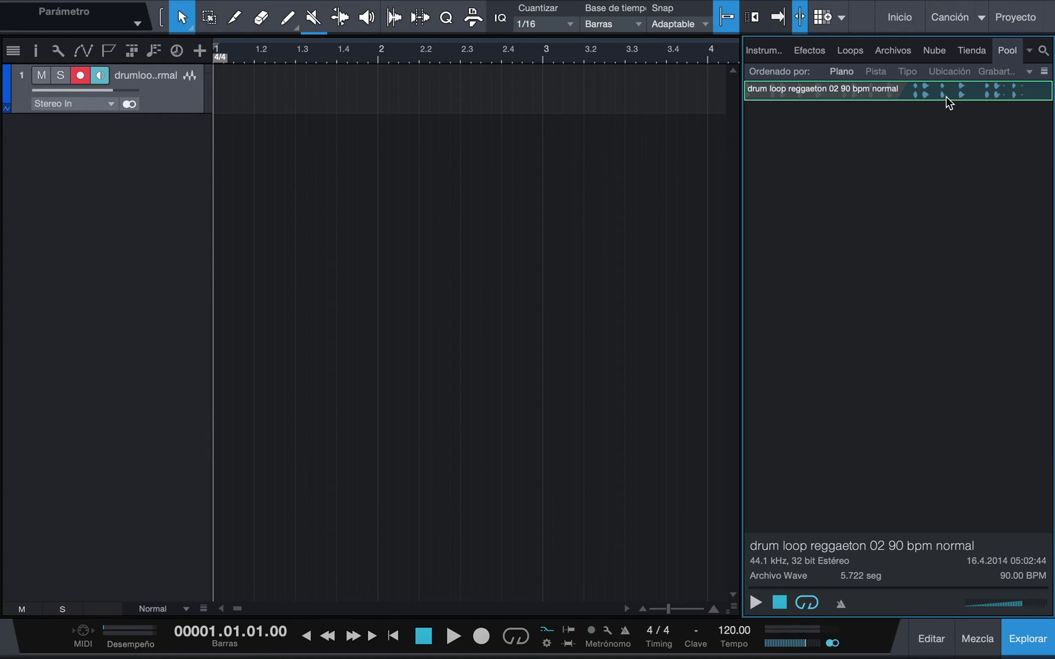
left_click_drag(948, 103, 232, 110)
left_click(347, 159)
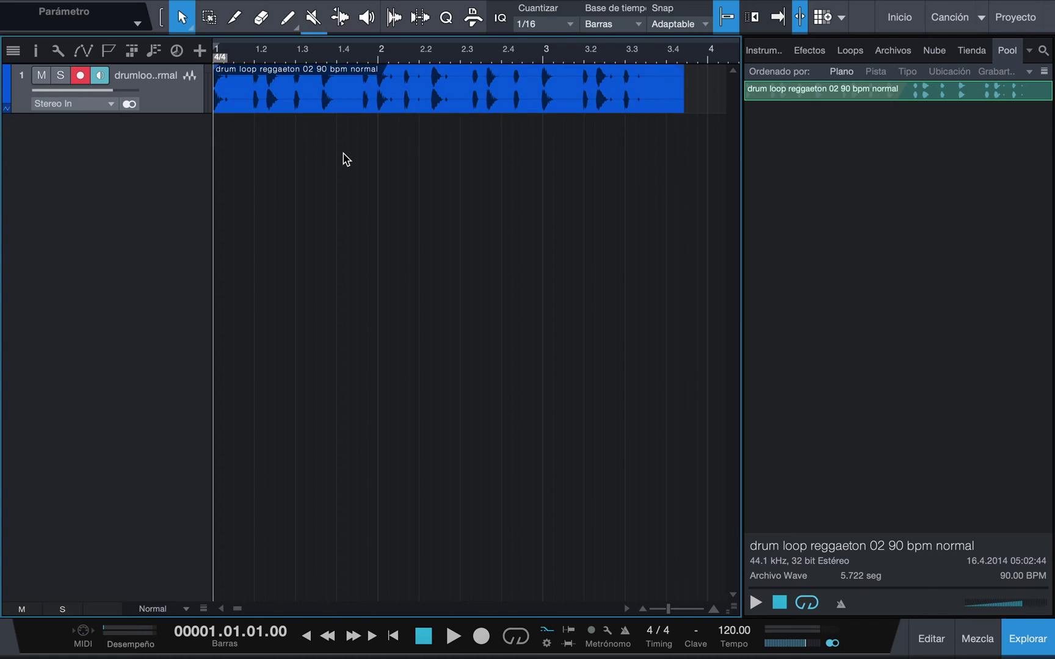
Step: Examine the file-management options available for the drum loop in the Pool and dismiss them
right_click(837, 92)
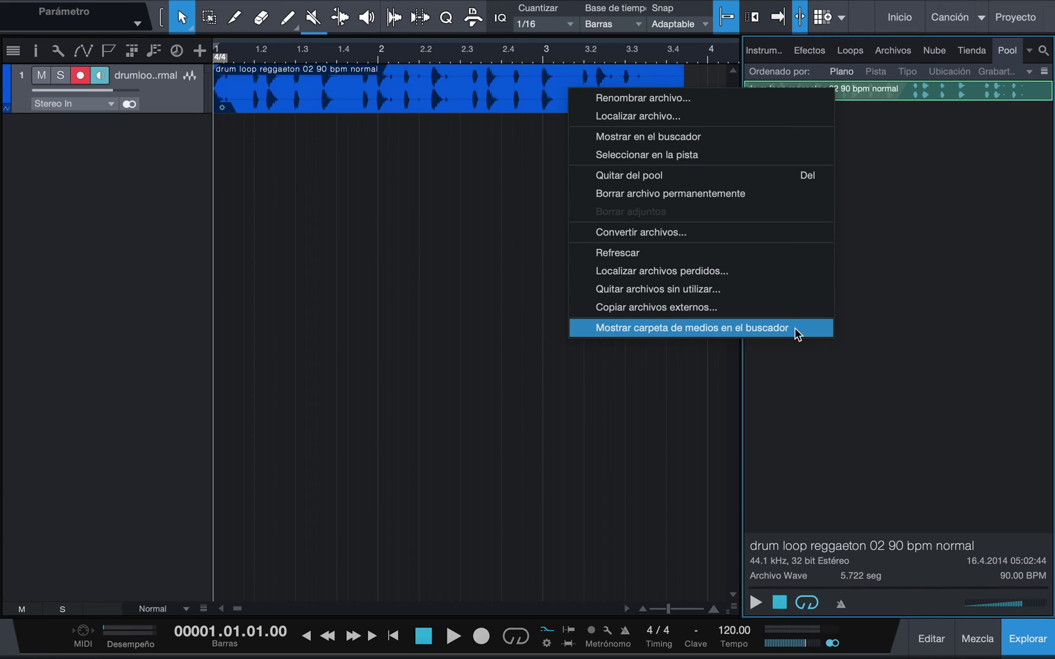
left_click(852, 332)
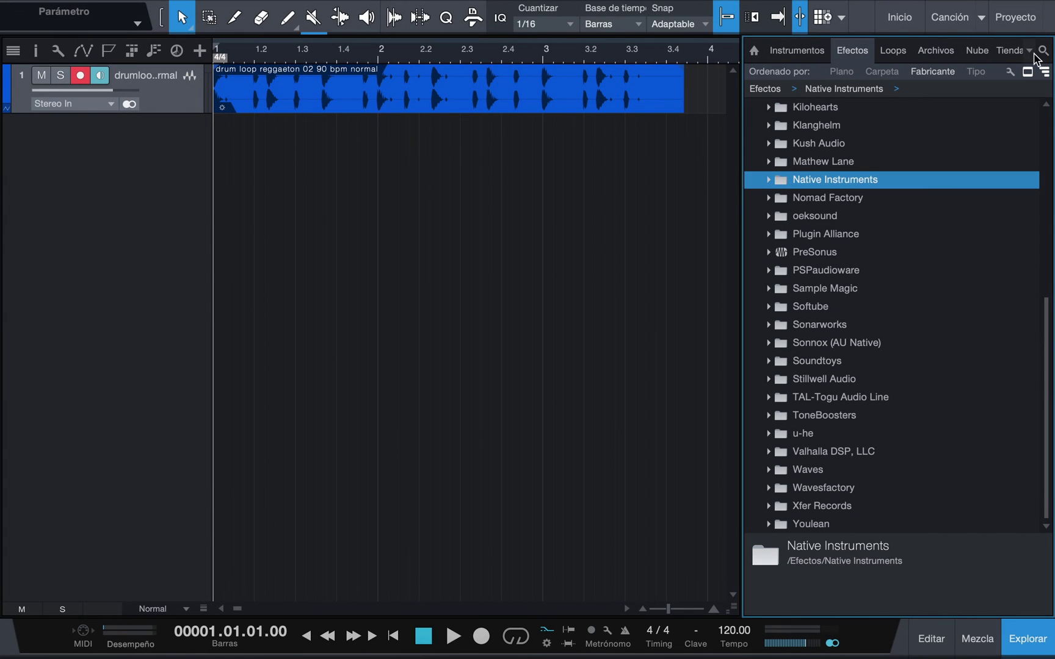
Step: Search the effects section for "rev"
left_click(1043, 51)
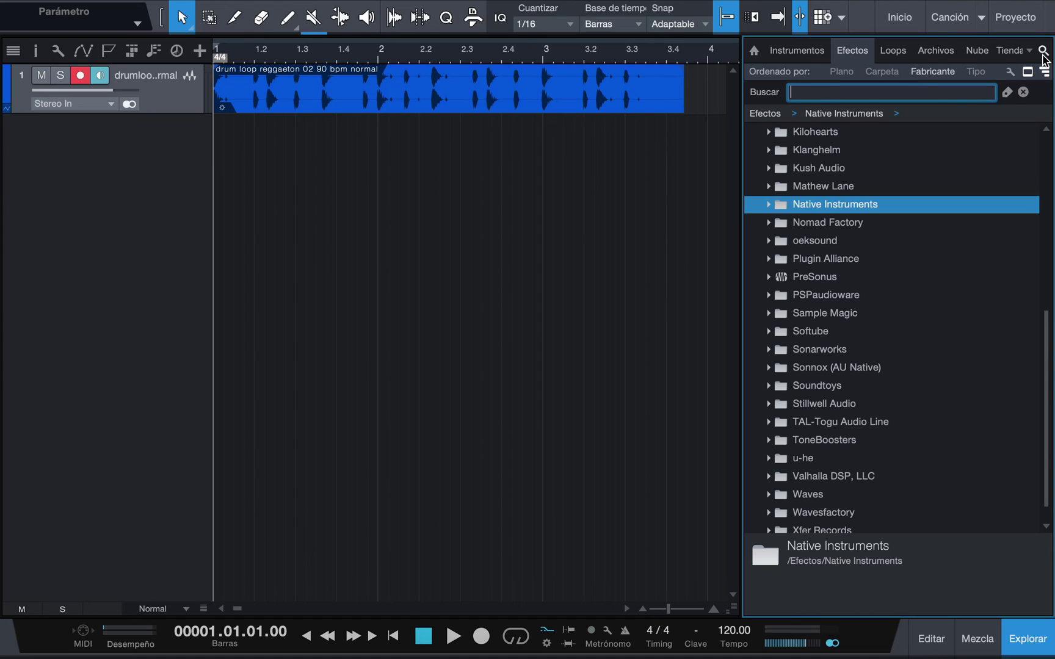
type("re")
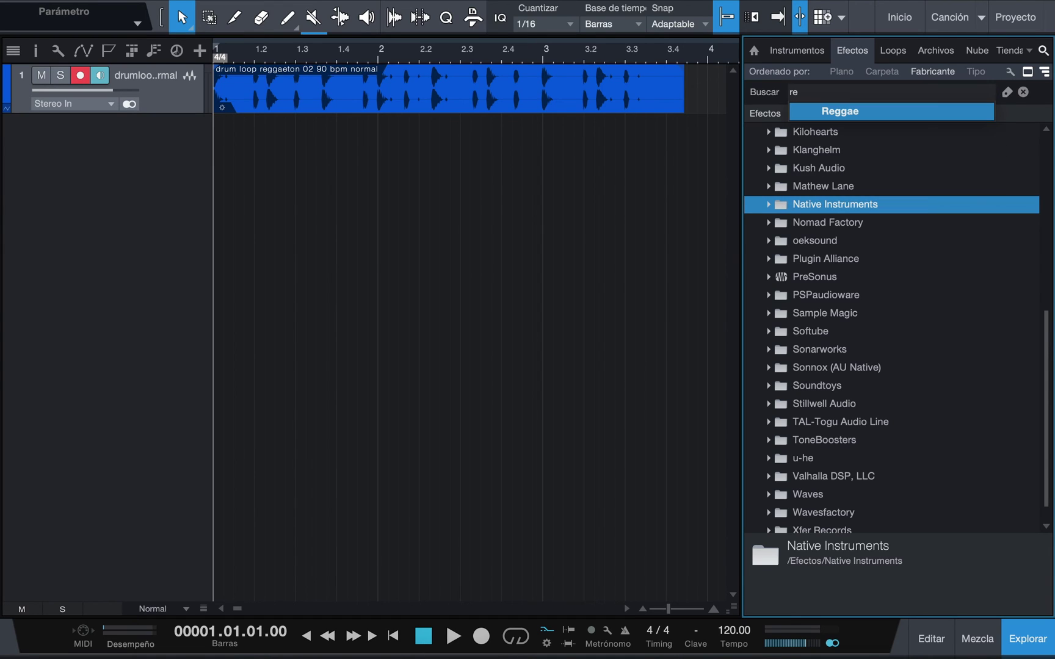
type("v")
key("Return")
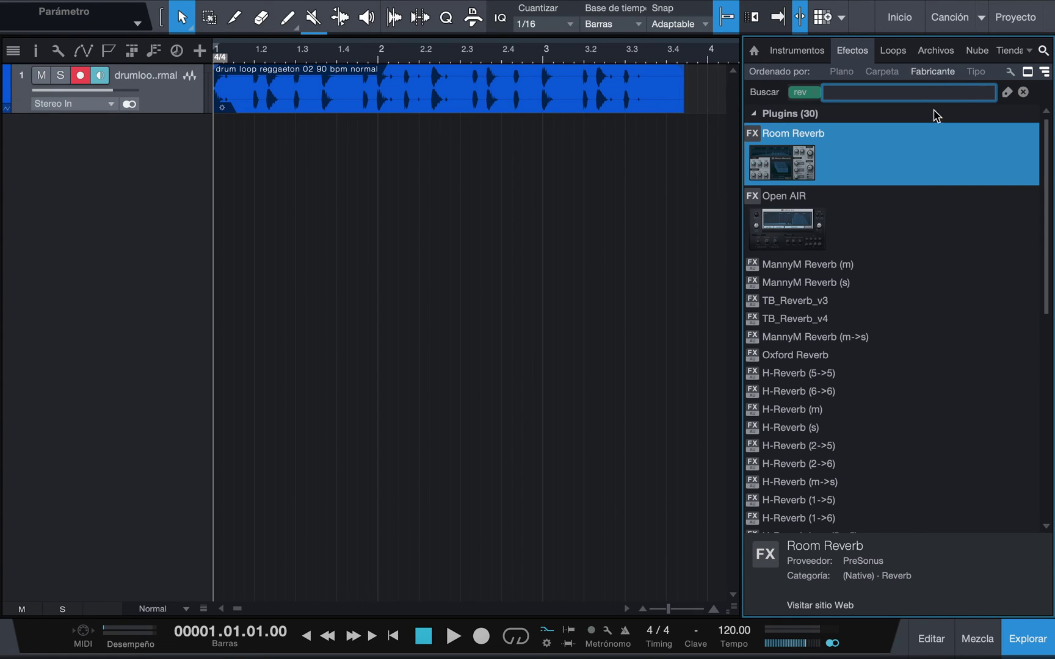
Step: Inspect the Room Reverb and Open AIR details among the search results, and clear and close the search
left_click(884, 234)
left_click(840, 165)
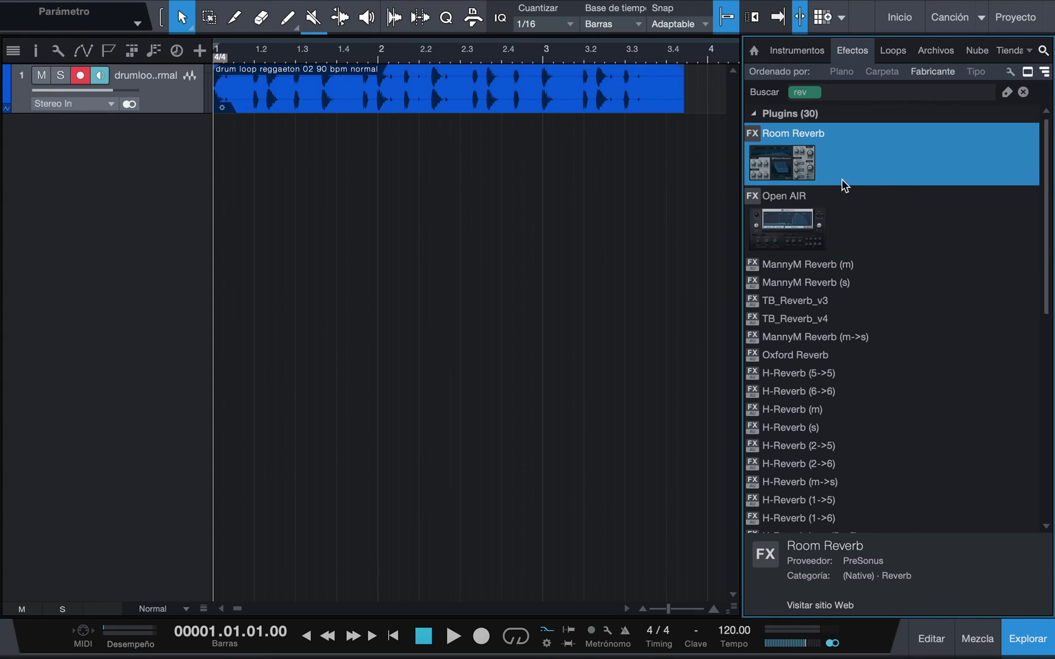
scroll(864, 409, "down", 10)
scroll(864, 409, "up", 10)
left_click(842, 211)
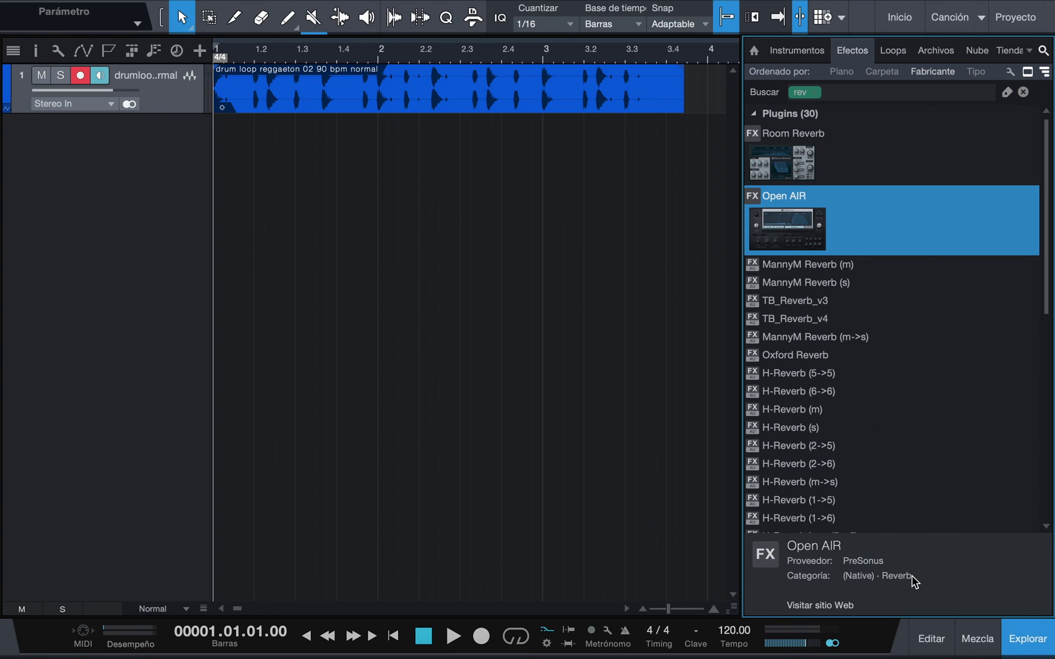
left_click(1024, 94)
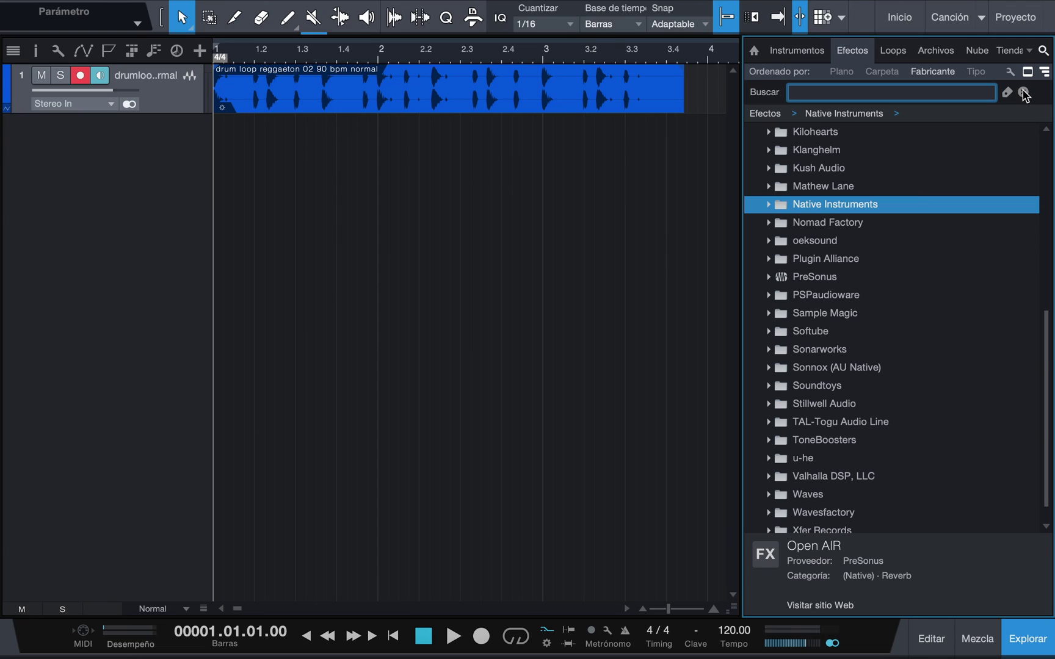
left_click(1046, 52)
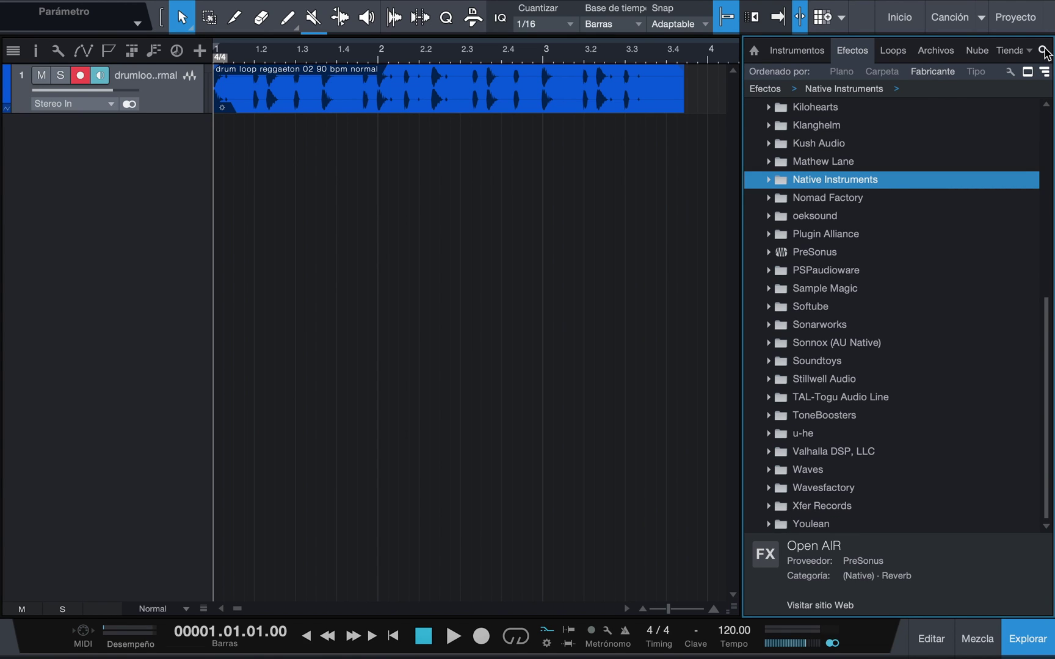
Step: Hide the browser and remove the drum loop audio track from the song
left_click(1026, 631)
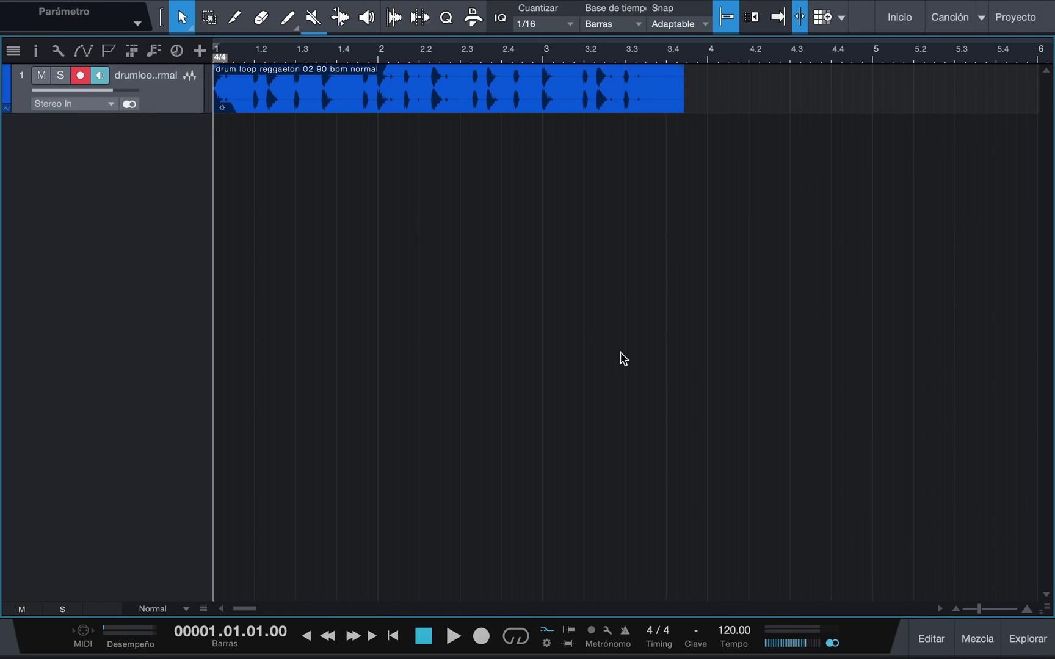
right_click(182, 96)
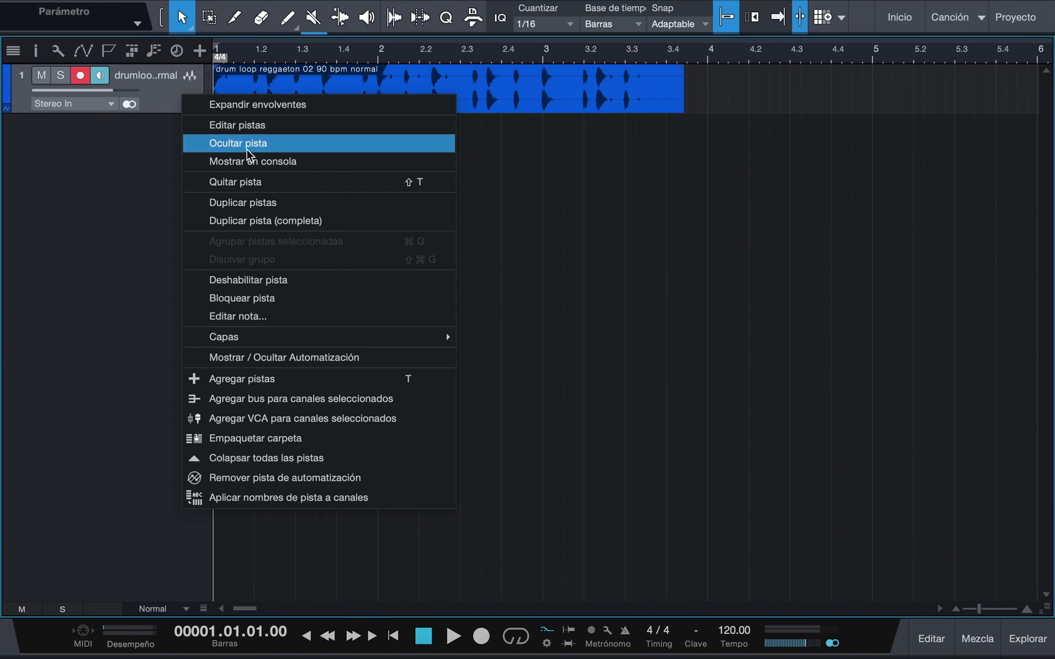
left_click(276, 182)
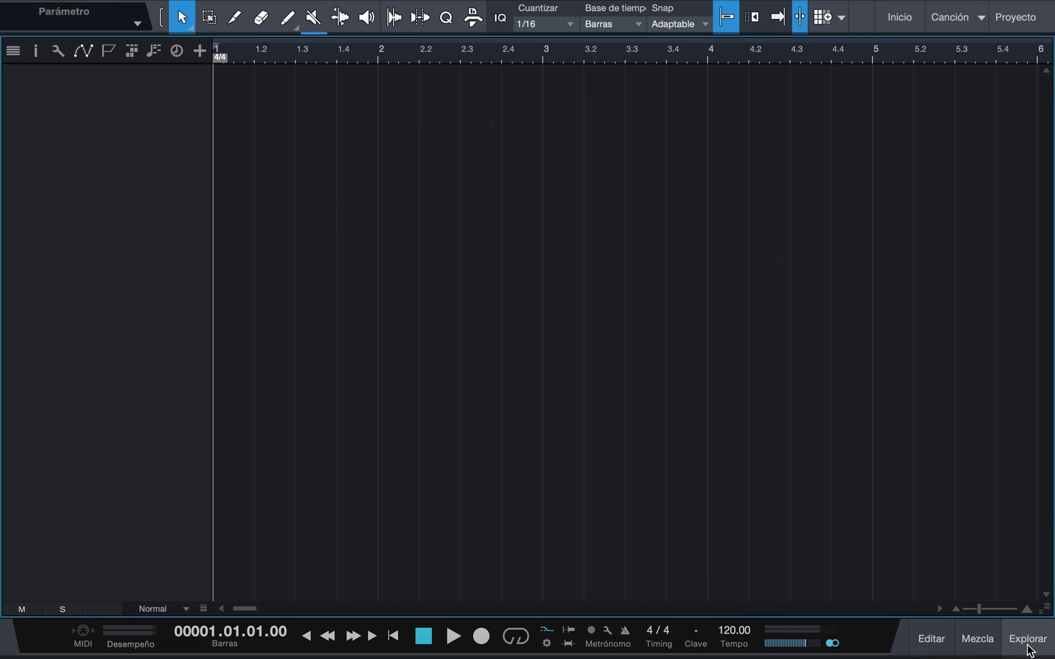
Step: Show the browser again and open its home page
left_click(1030, 649)
left_click(763, 53)
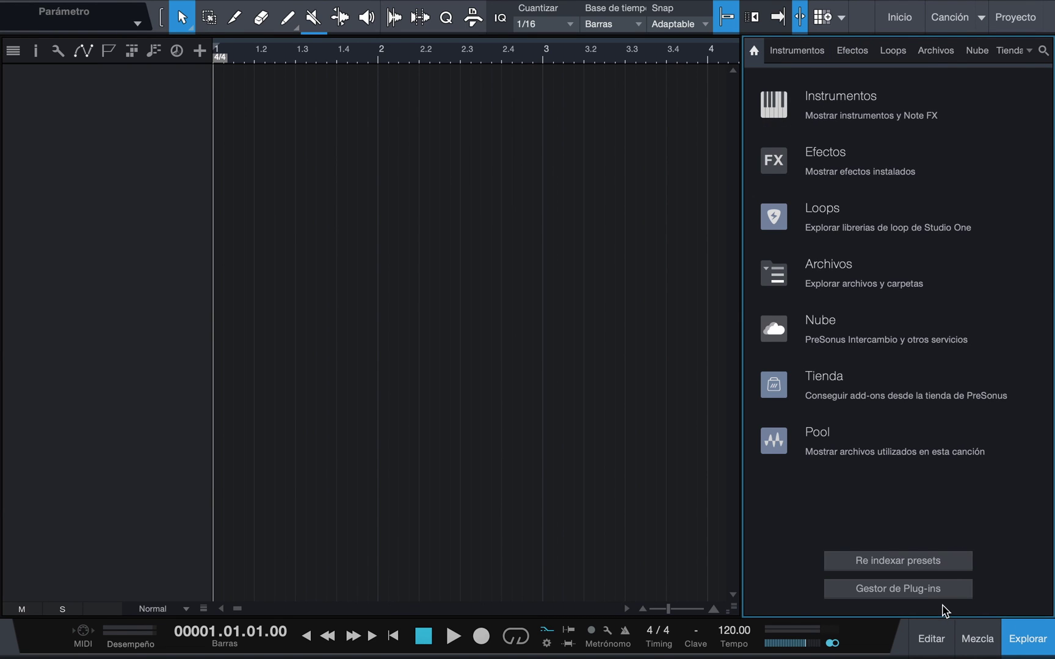